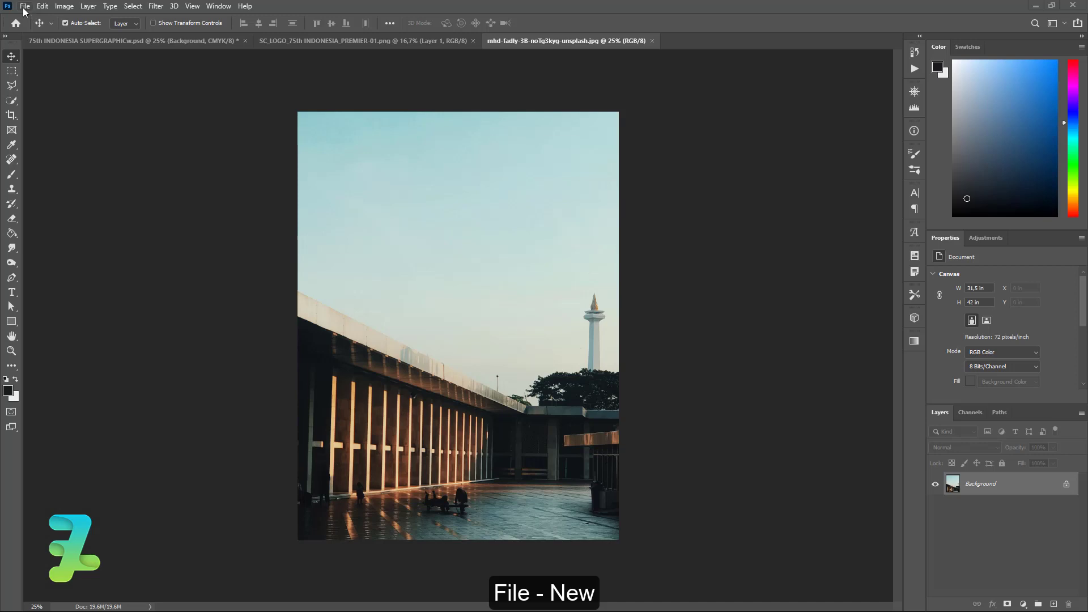
Create a new 61 × 91 cm, 300 ppi document with a black background and artboard
click(25, 6)
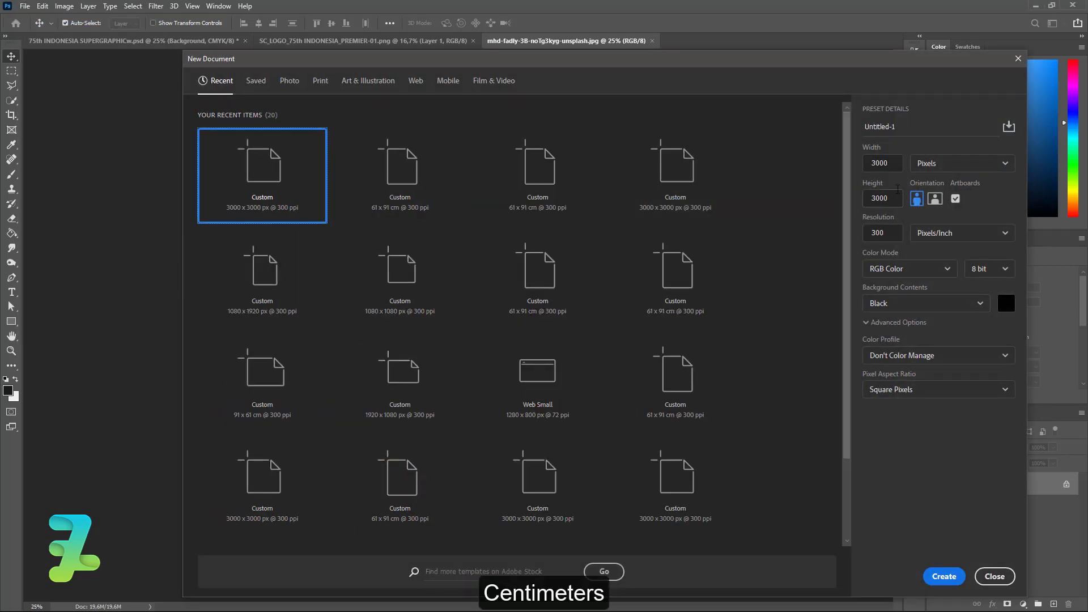
click(939, 163)
click(941, 225)
text(61)
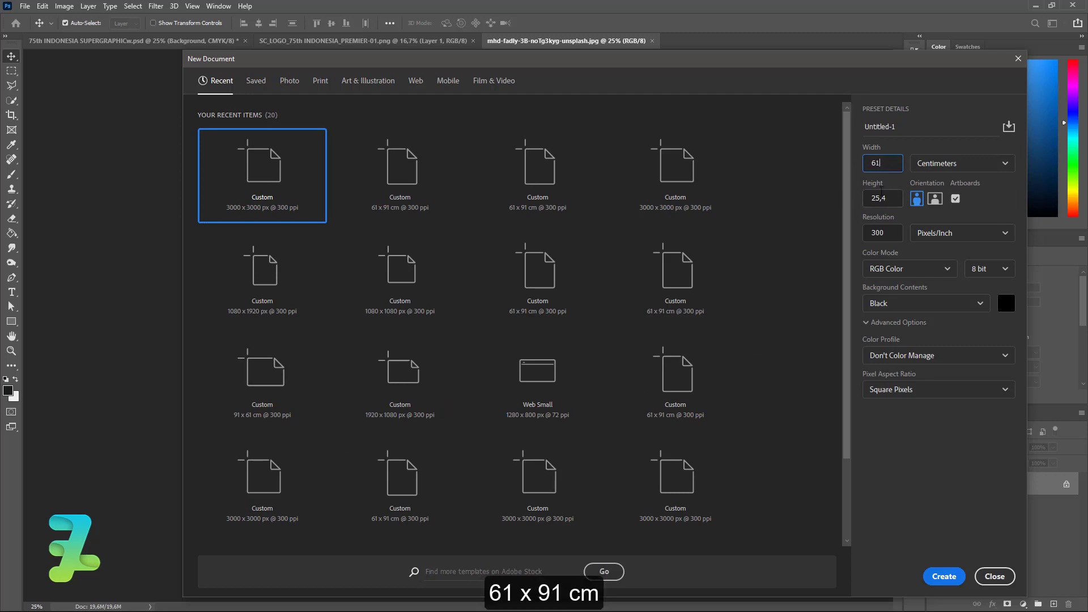
click(872, 198)
text(9)
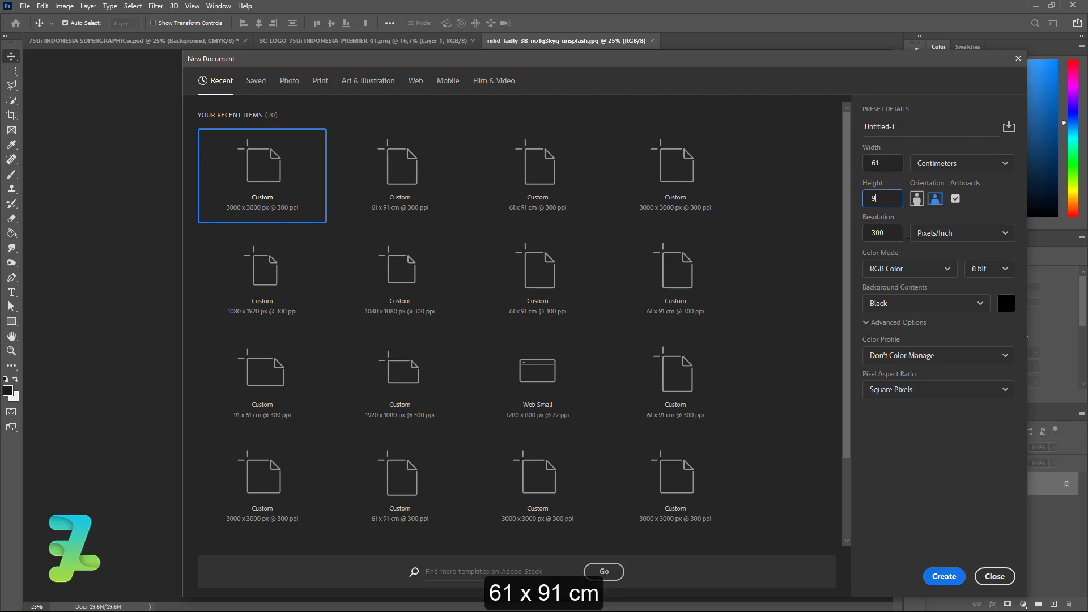
text(1)
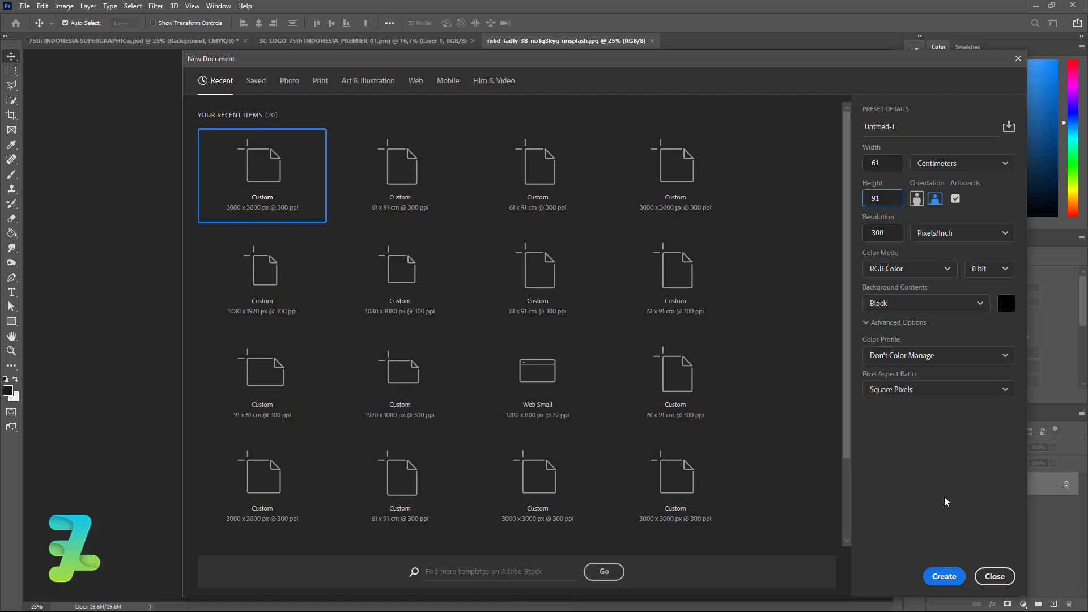
click(942, 573)
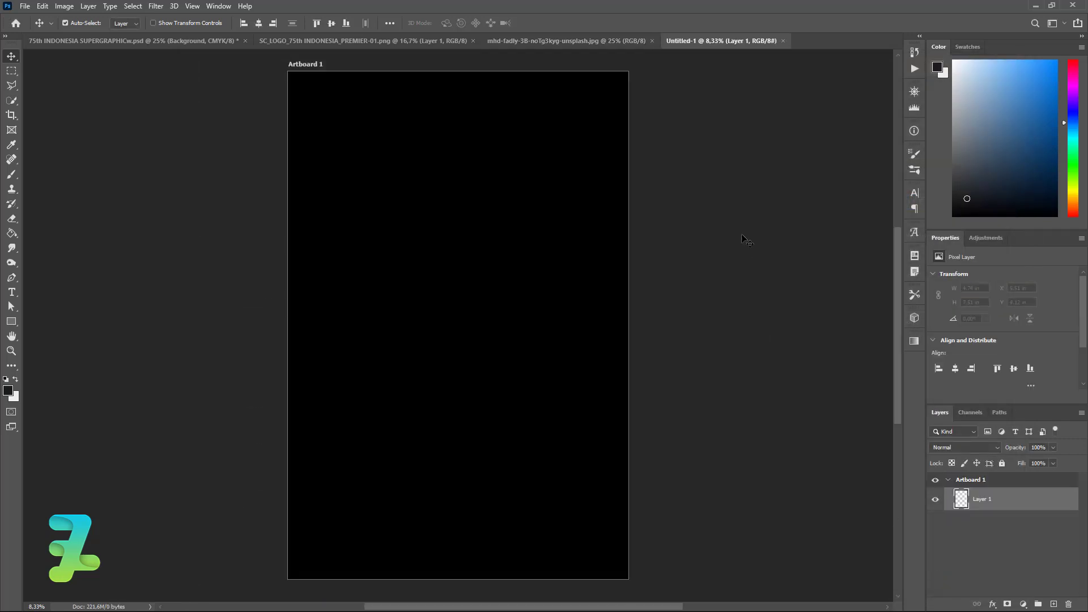
Copy the Jakarta monument photo into the new document and close the photo's original
click(534, 38)
right_click(546, 41)
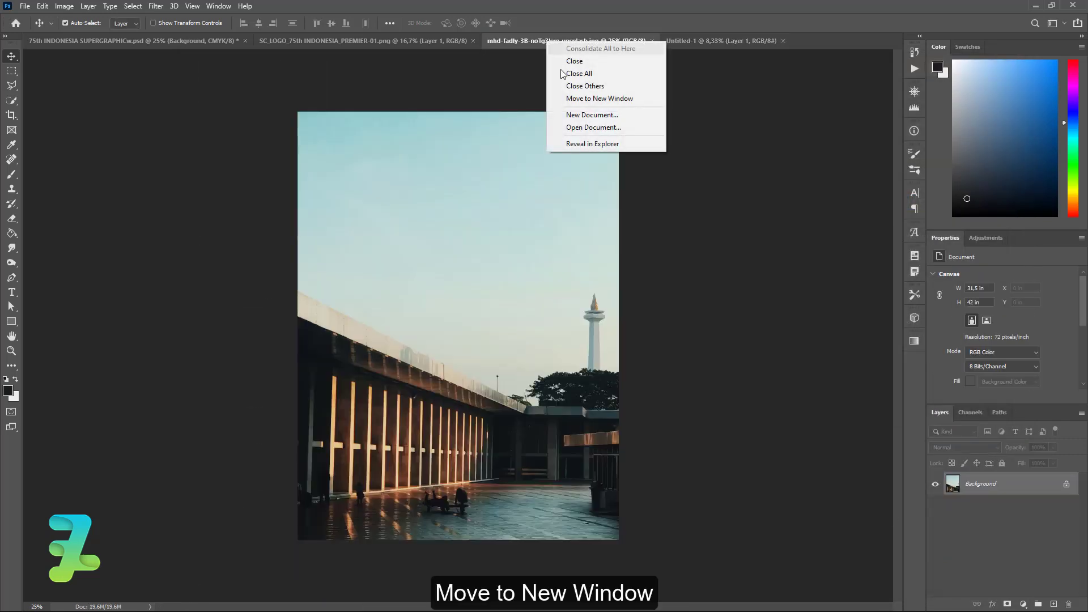
click(570, 100)
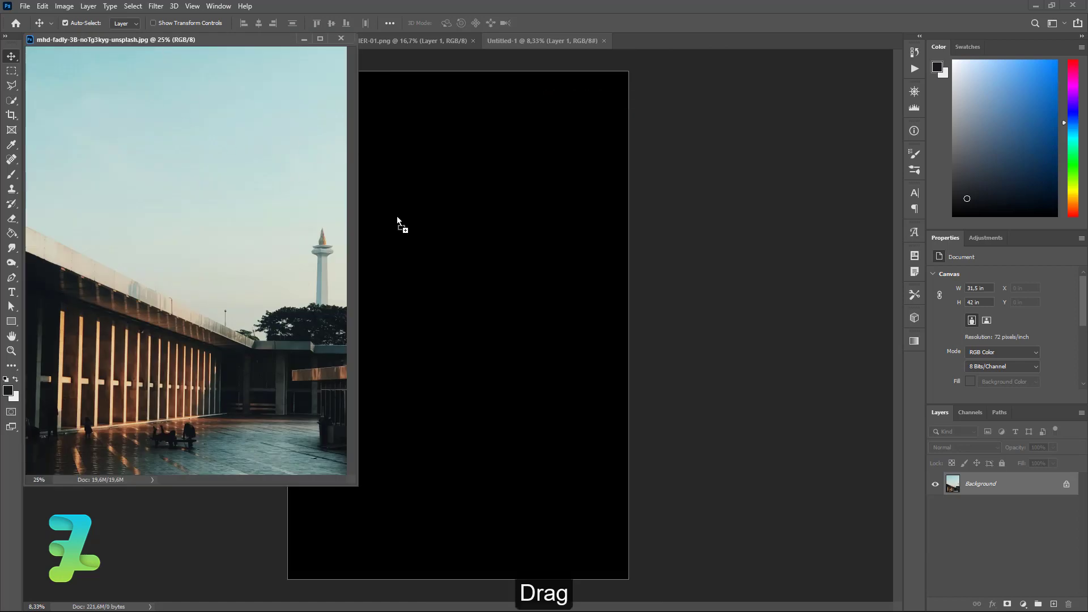
drag(418, 229, 411, 219)
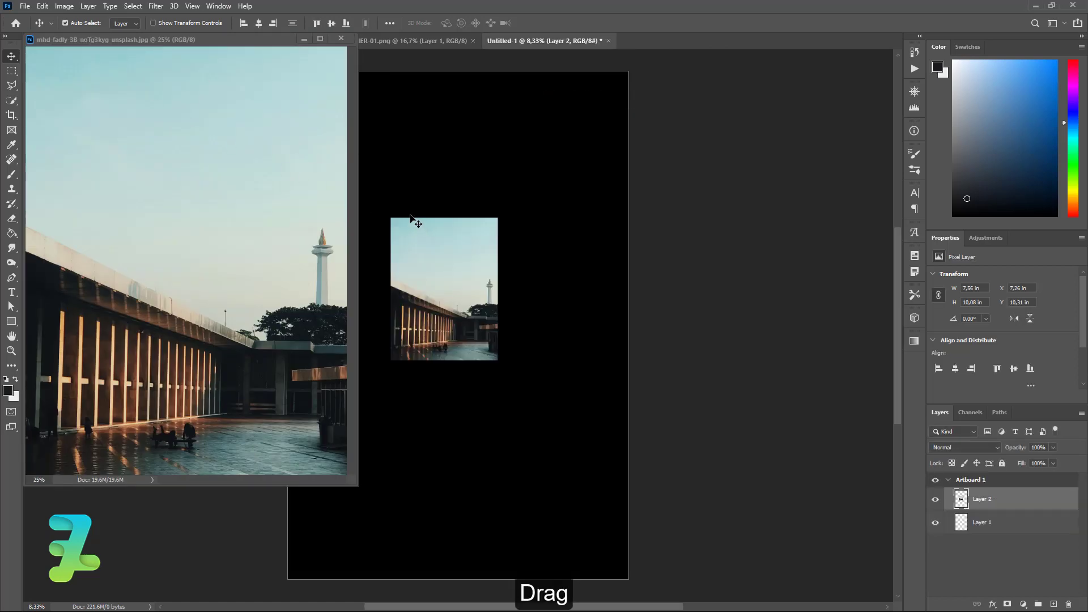
click(341, 38)
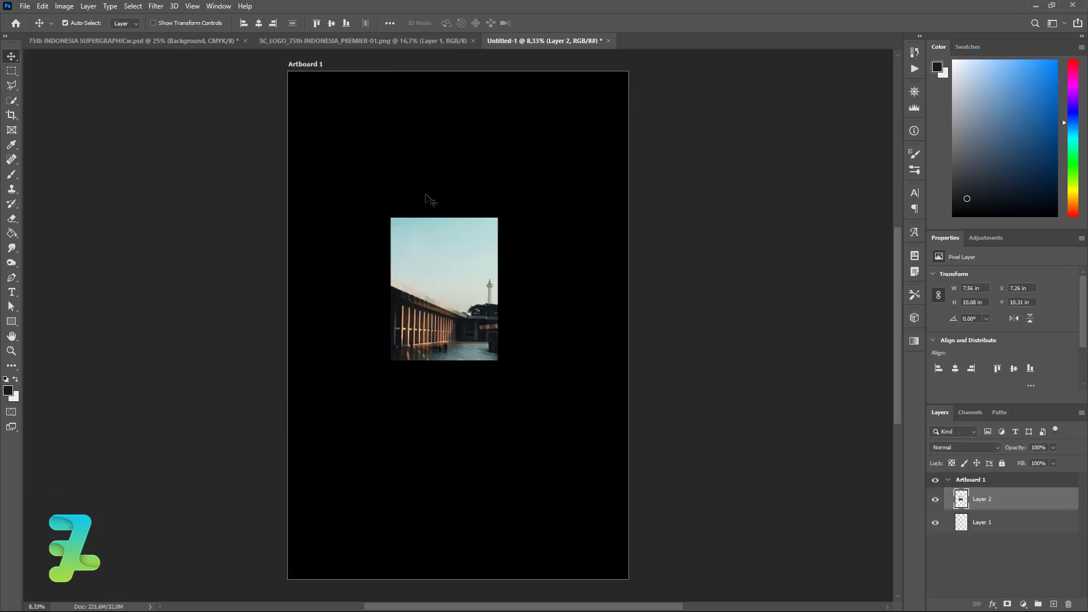
Align the photo layer to the artboard's top-left and scale it to cover the whole artboard
drag(461, 278, 356, 130)
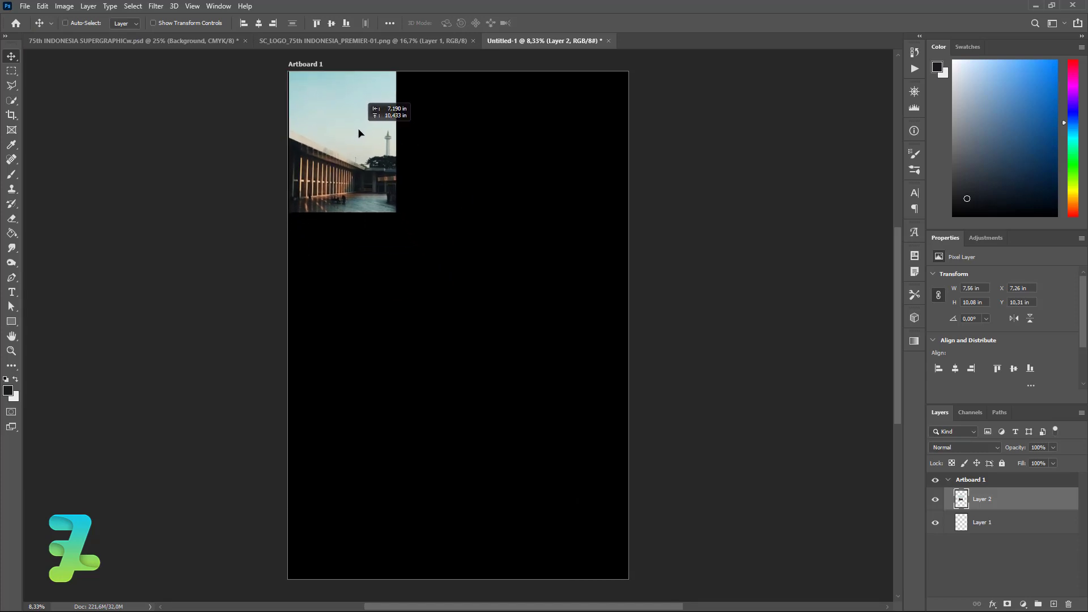
key(ctrl+t)
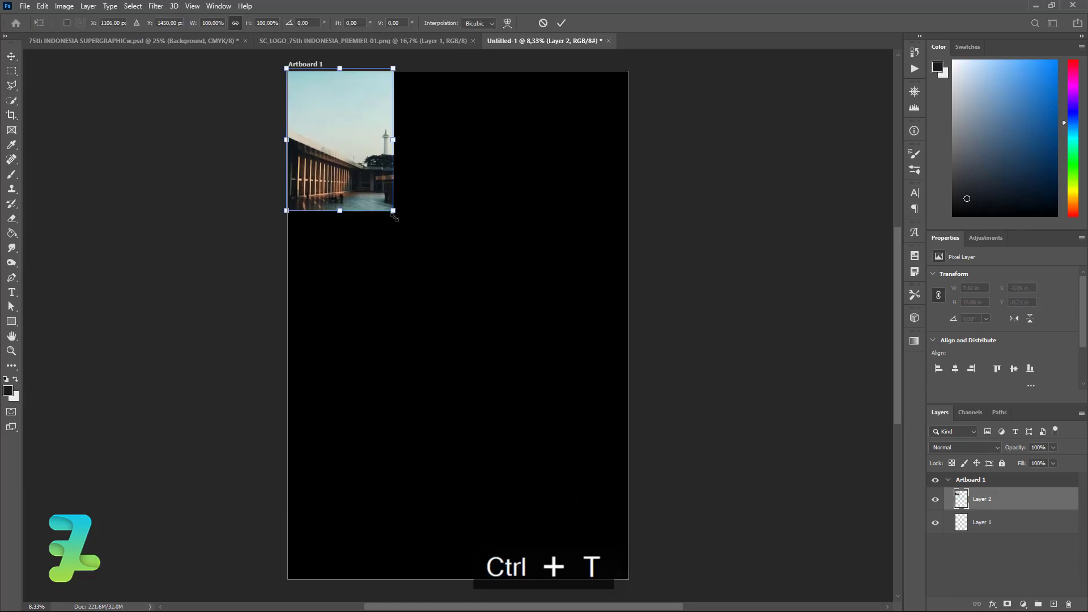
drag(393, 211, 667, 593)
drag(539, 266, 495, 268)
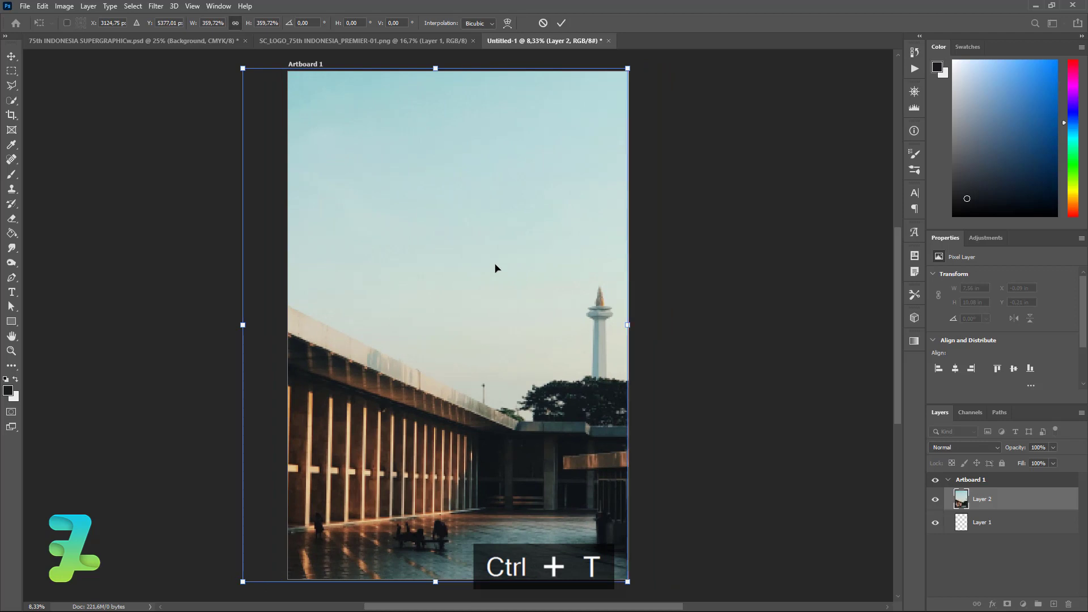
click(12, 57)
right_click(12, 57)
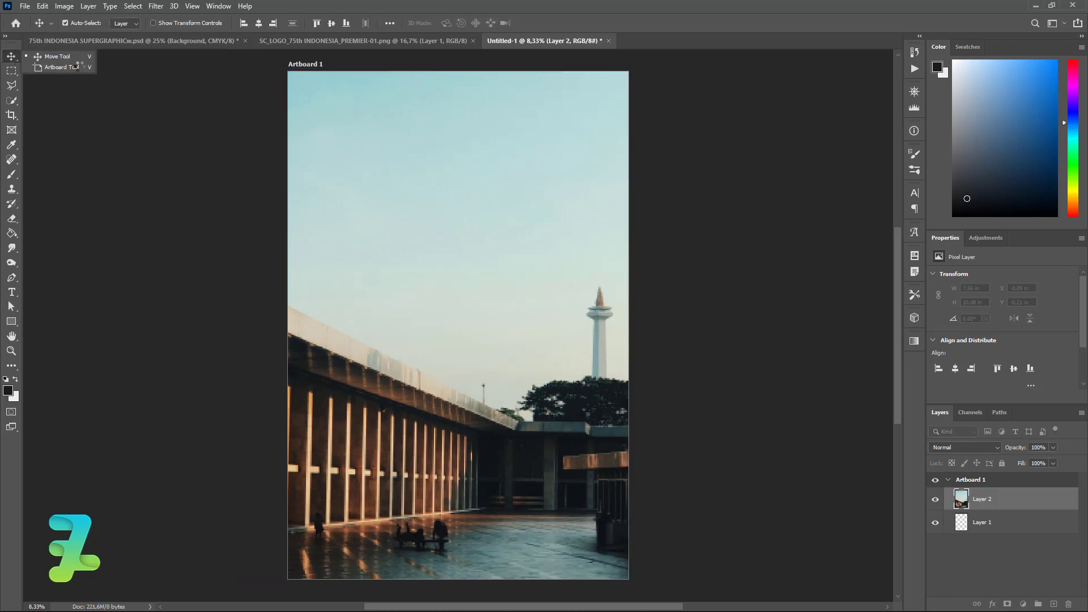
click(51, 68)
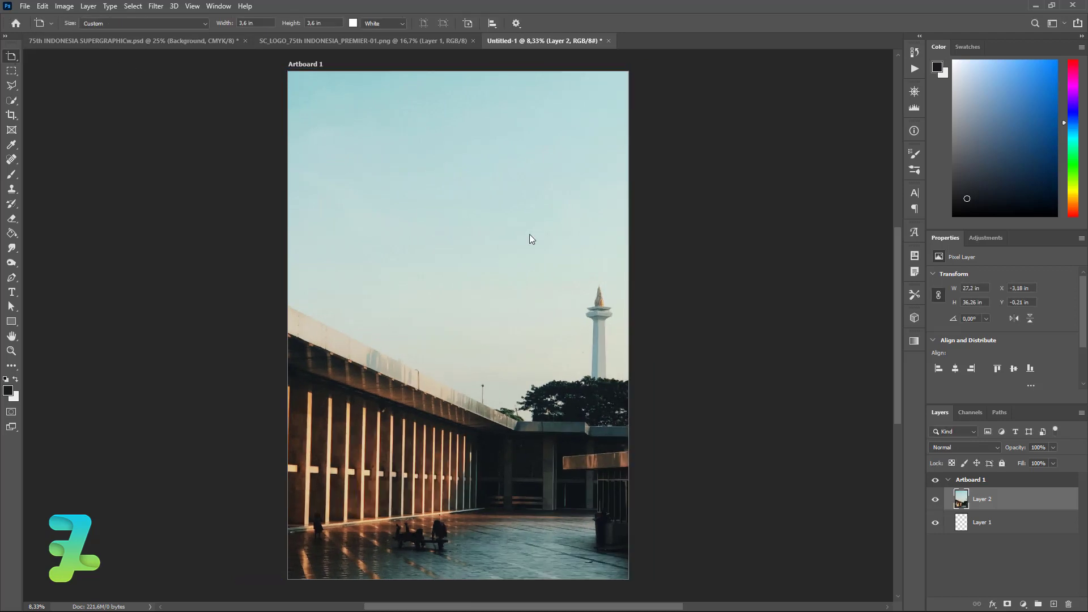
Add a Gradient Map adjustment running from black to pure red #ff0000
click(1023, 604)
click(1026, 586)
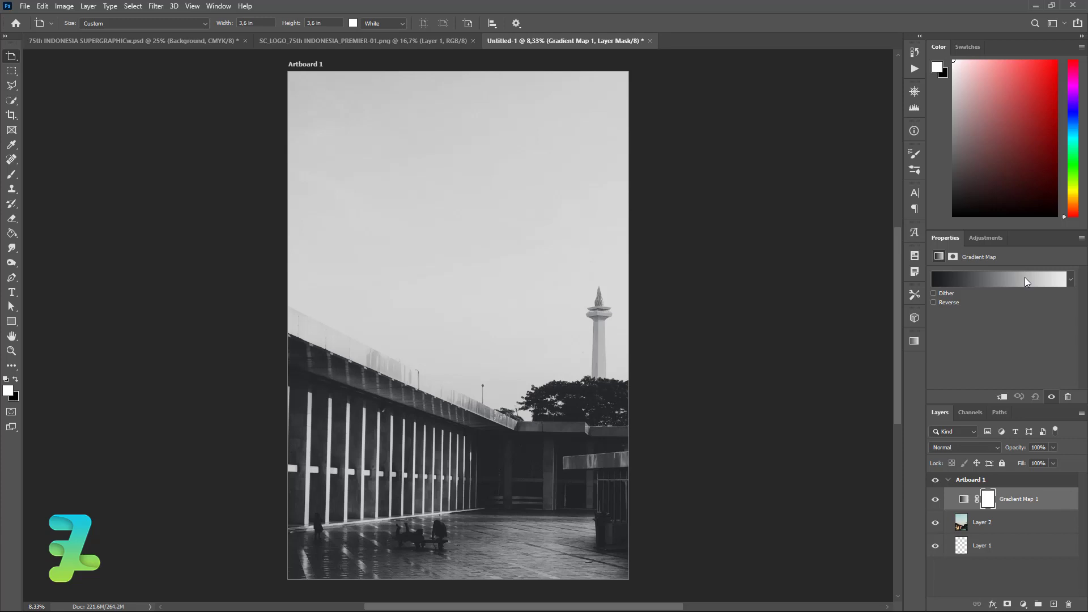
click(1025, 278)
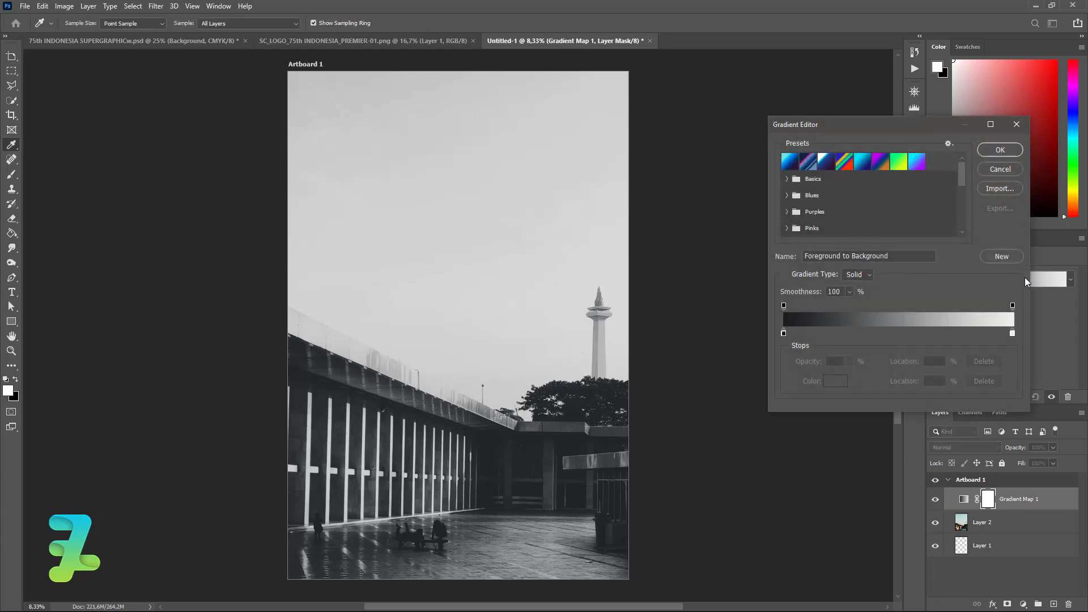
double_click(1013, 334)
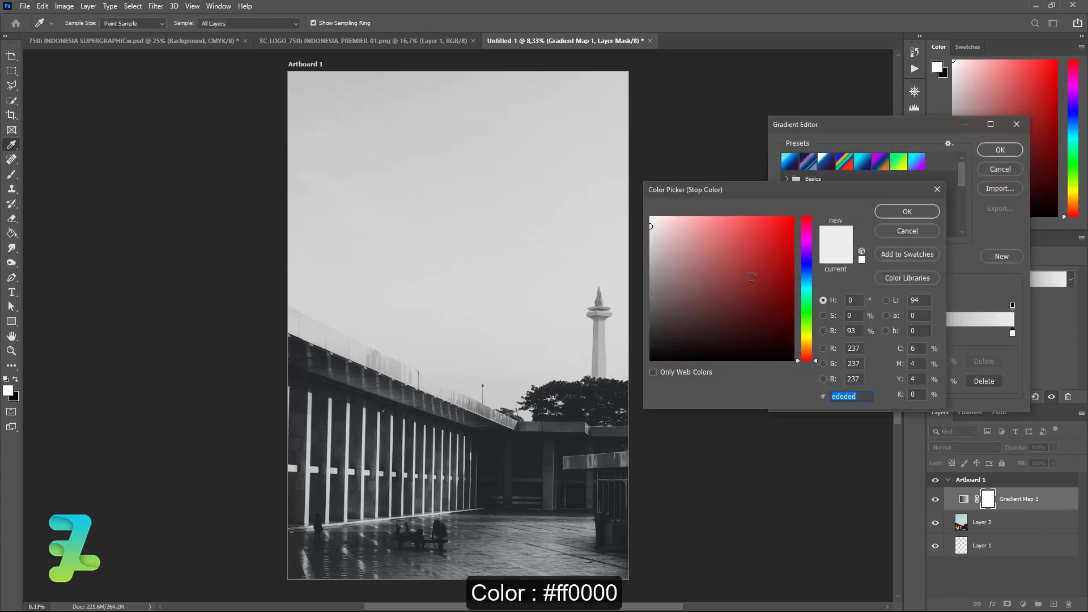
text(ff0000)
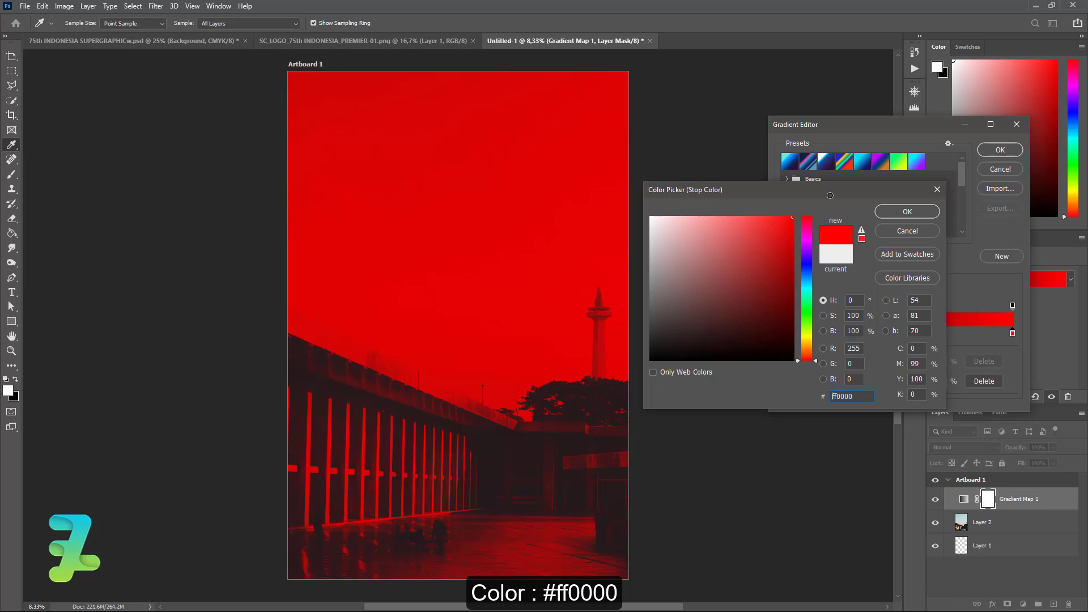
click(907, 217)
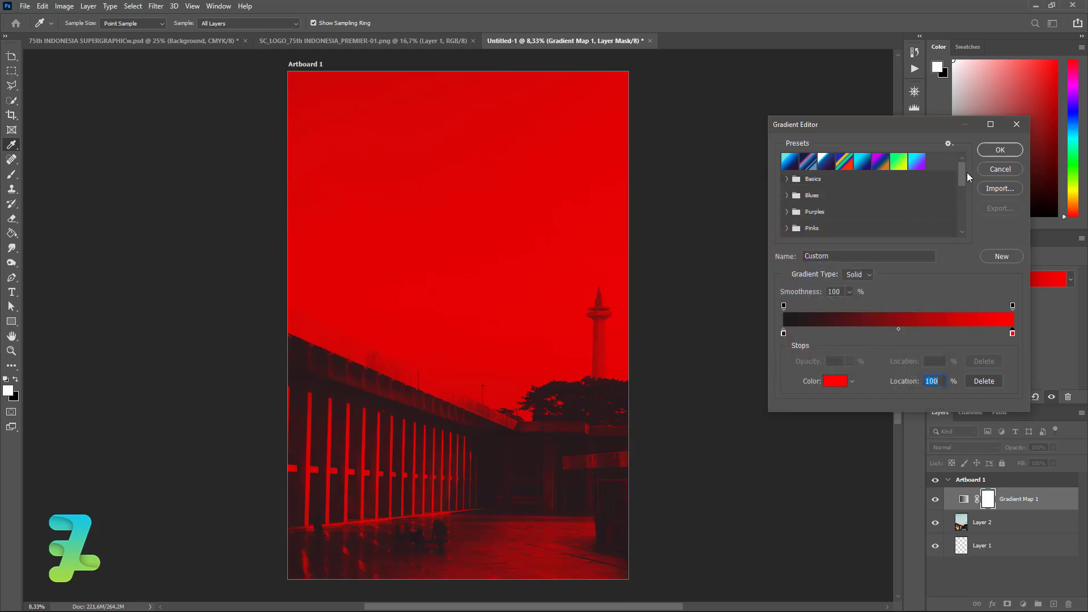
click(998, 150)
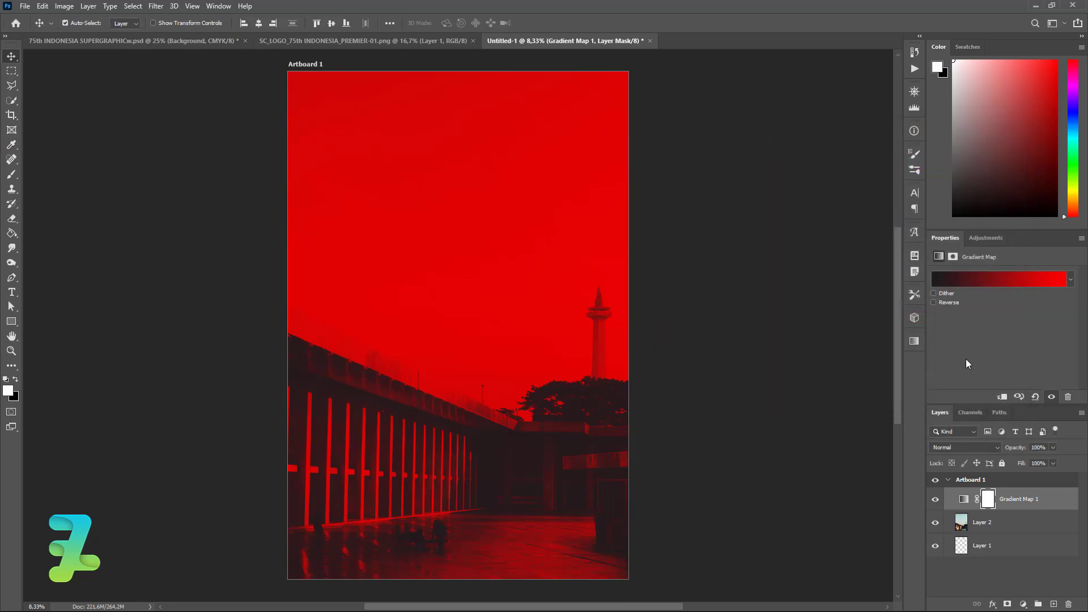
Add a Brightness/Contrast adjustment with brightness -25 and contrast 27
click(1024, 605)
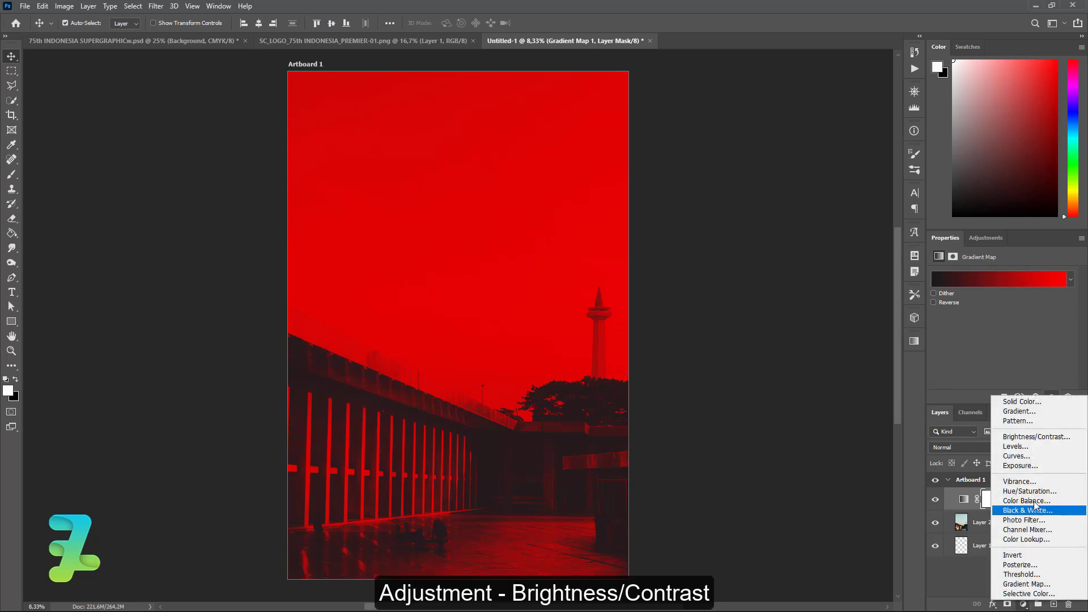
click(1045, 438)
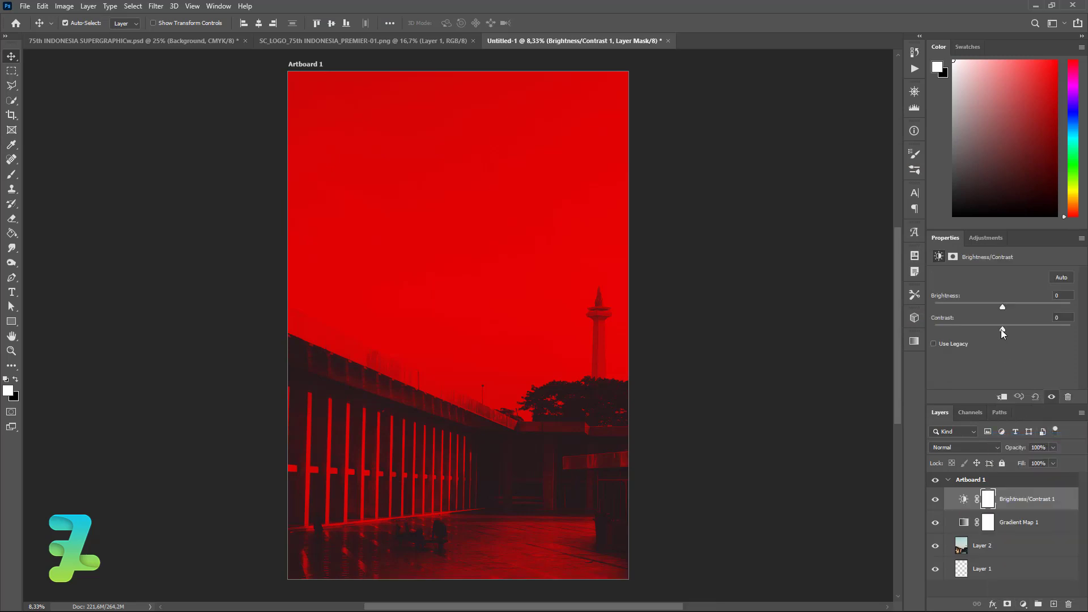
drag(1001, 328, 1080, 347)
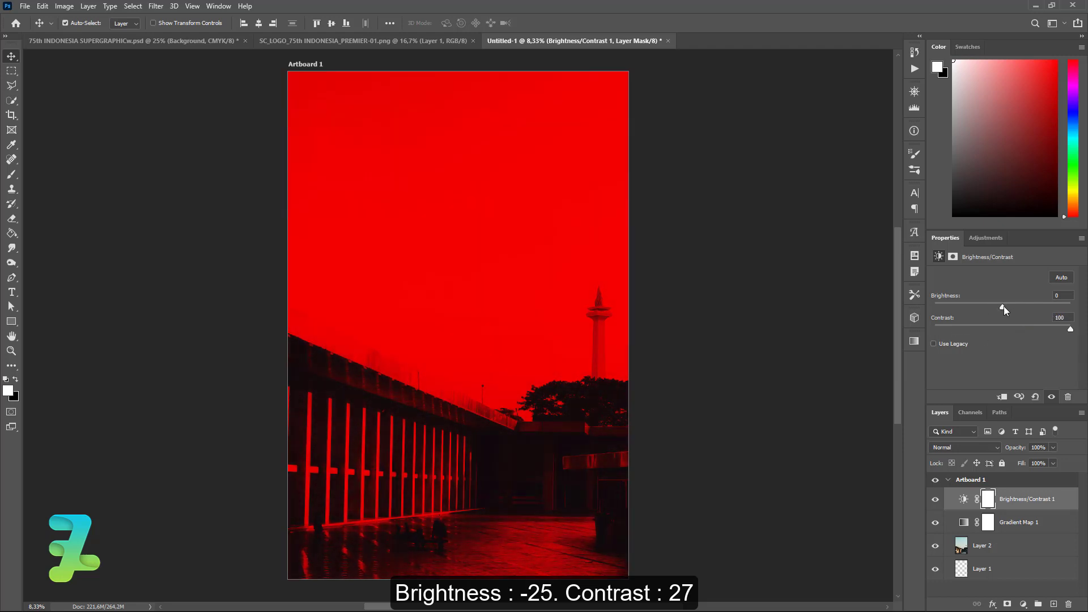
mouse_move(1005, 306)
mouse_down()
mouse_move(970, 310)
mouse_move(1020, 308)
mouse_move(992, 318)
mouse_up()
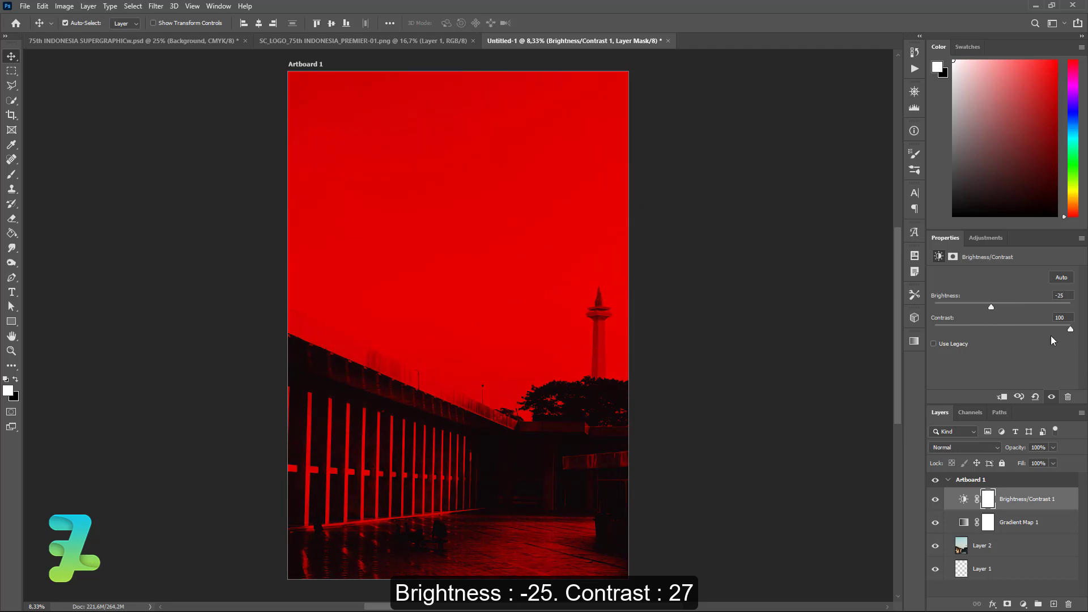
drag(1055, 333, 1021, 331)
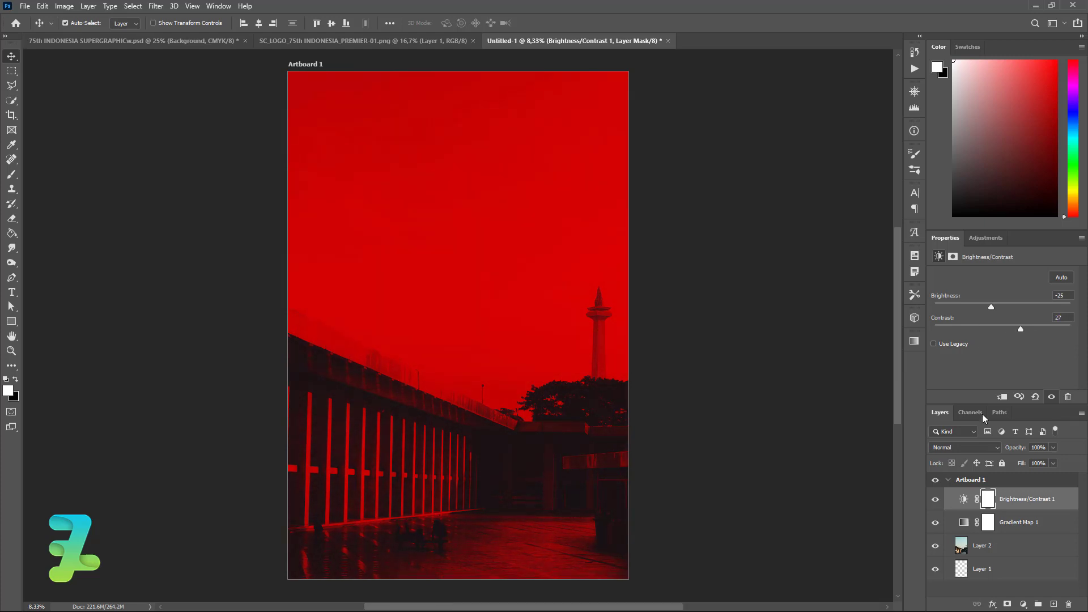
Lower the red Gradient Map's opacity to 80%
click(965, 523)
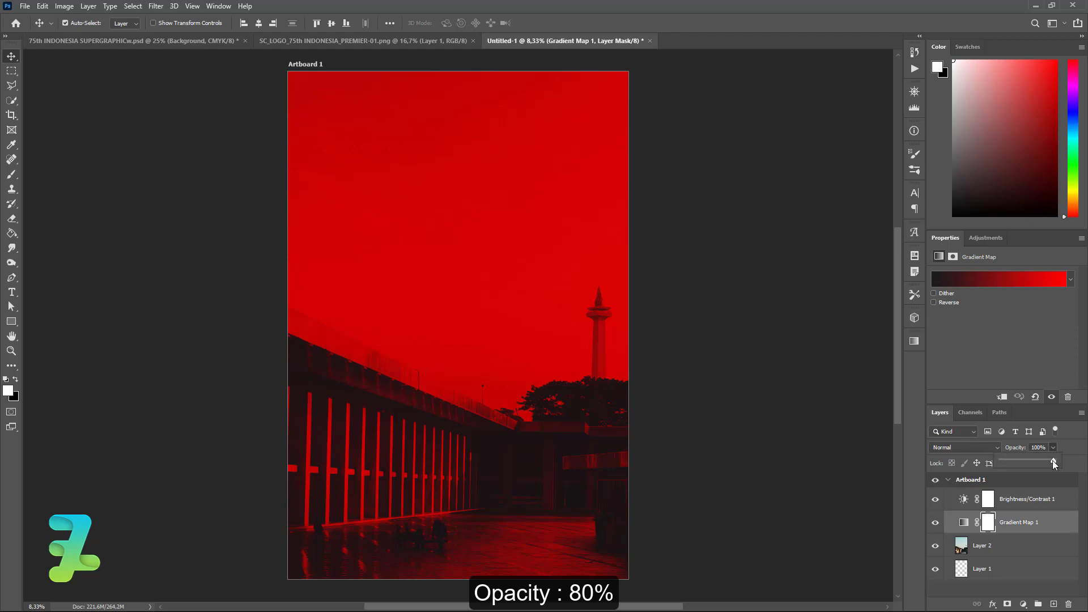
mouse_move(1032, 465)
mouse_down()
mouse_move(1012, 464)
mouse_move(1053, 461)
mouse_up()
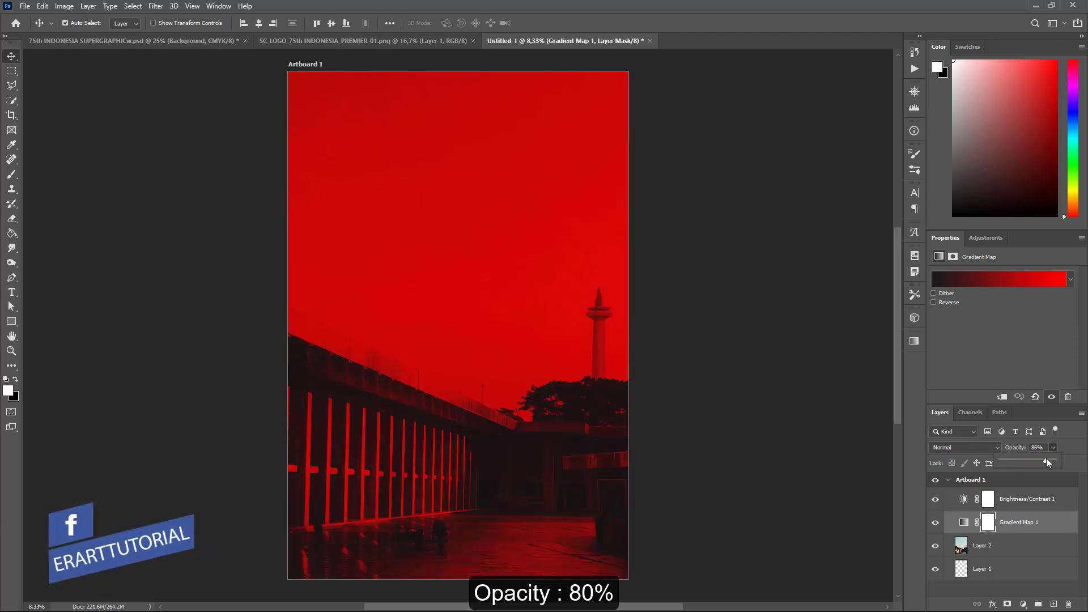
drag(1046, 459, 1046, 457)
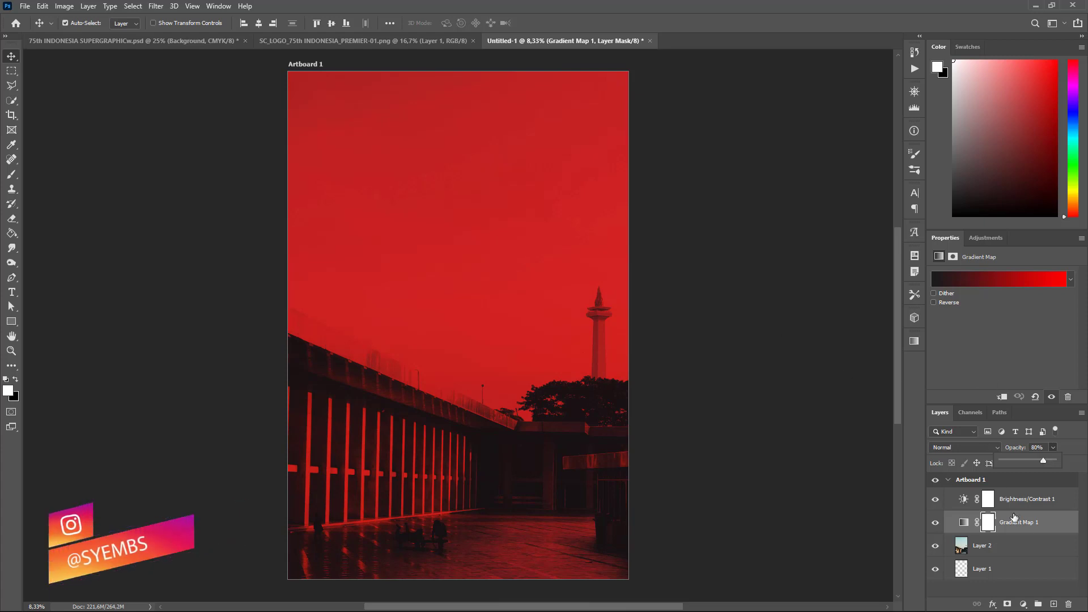
click(1053, 498)
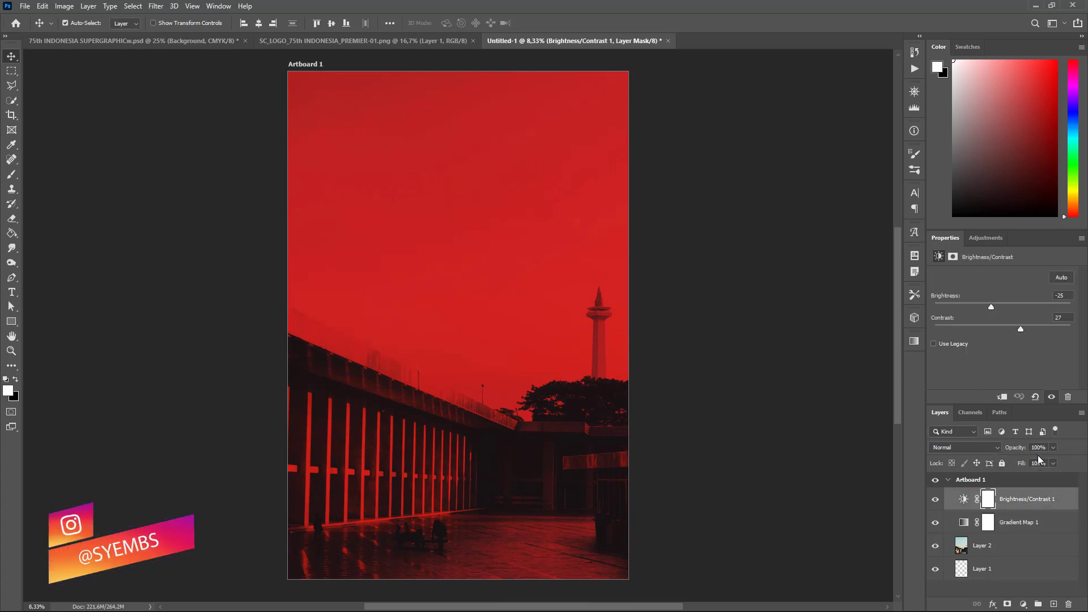
drag(899, 334, 898, 339)
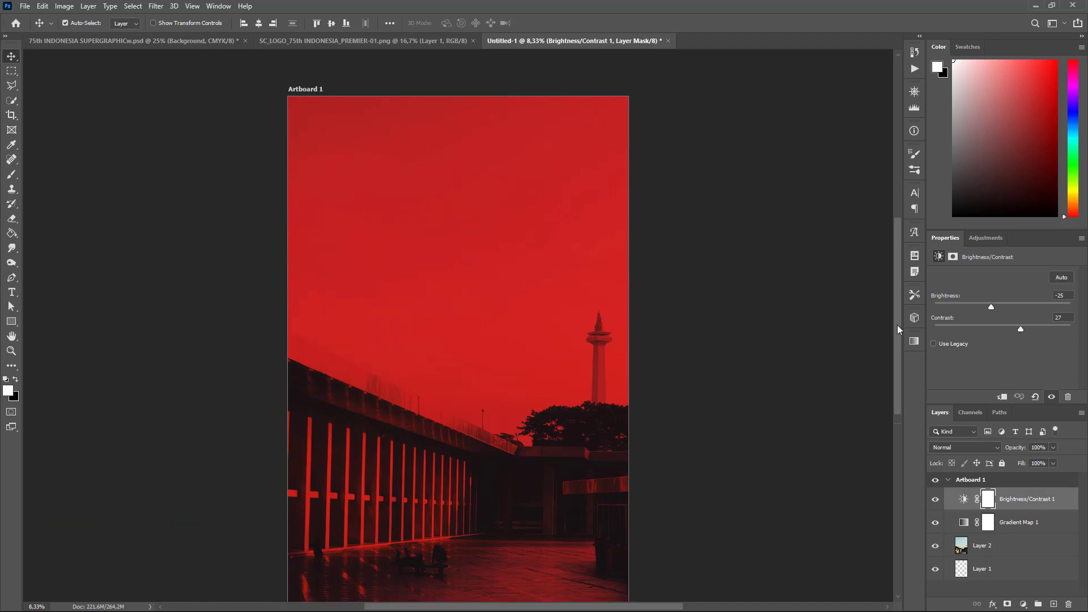
Copy the 75 Indonesia Maju logo layer into the poster and close the logo document
click(301, 40)
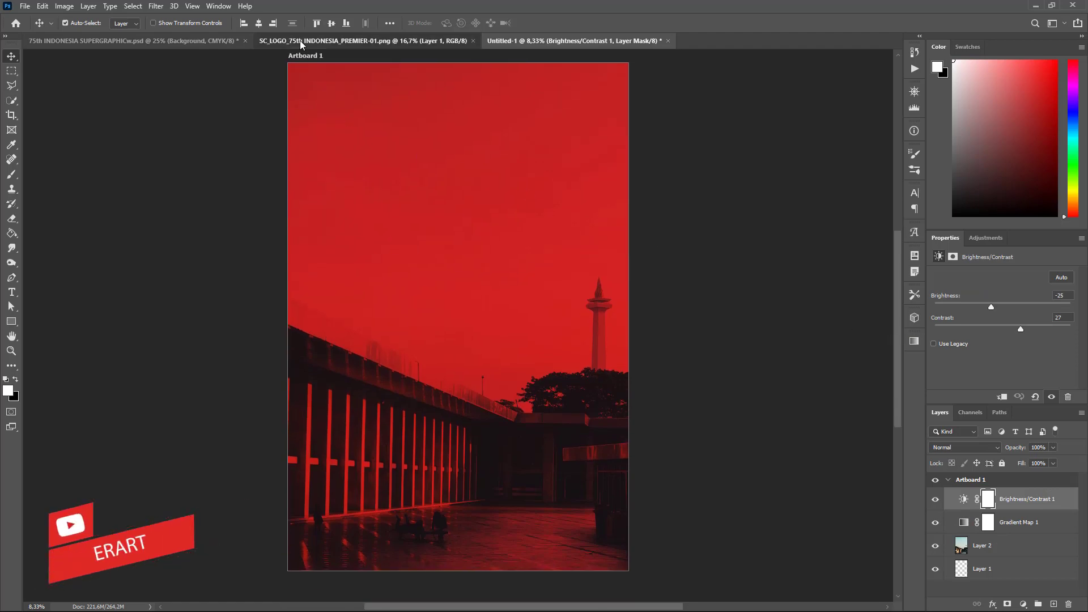
right_click(300, 40)
click(335, 96)
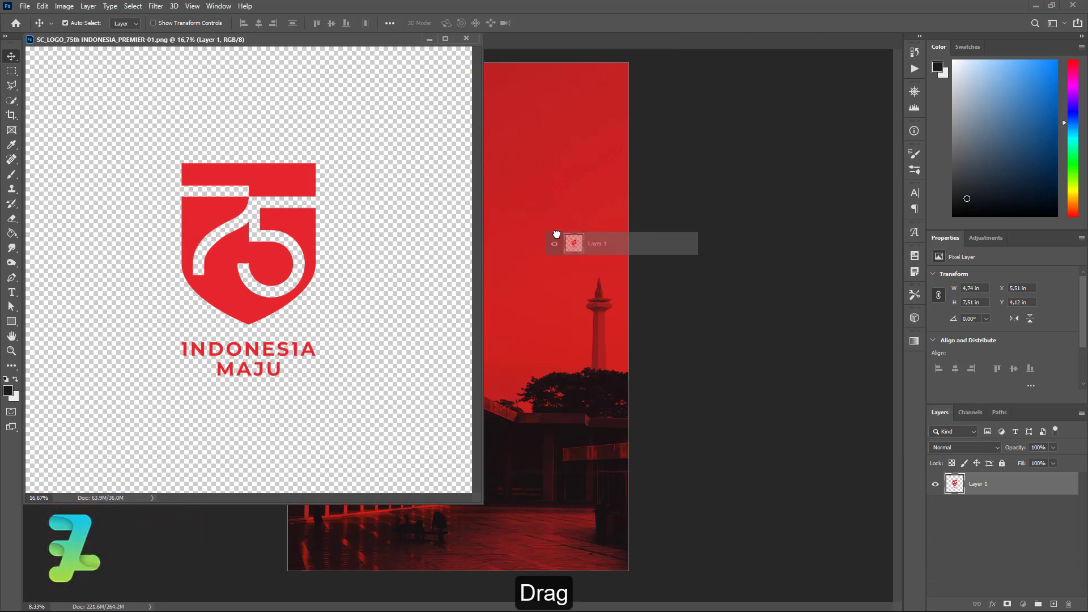
drag(954, 486, 557, 236)
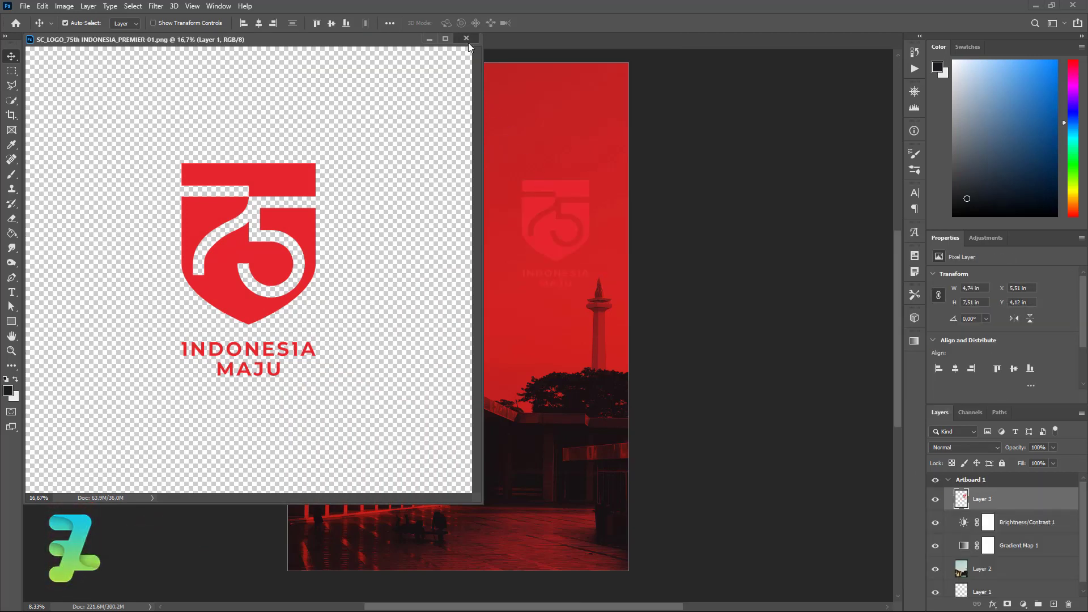
click(466, 39)
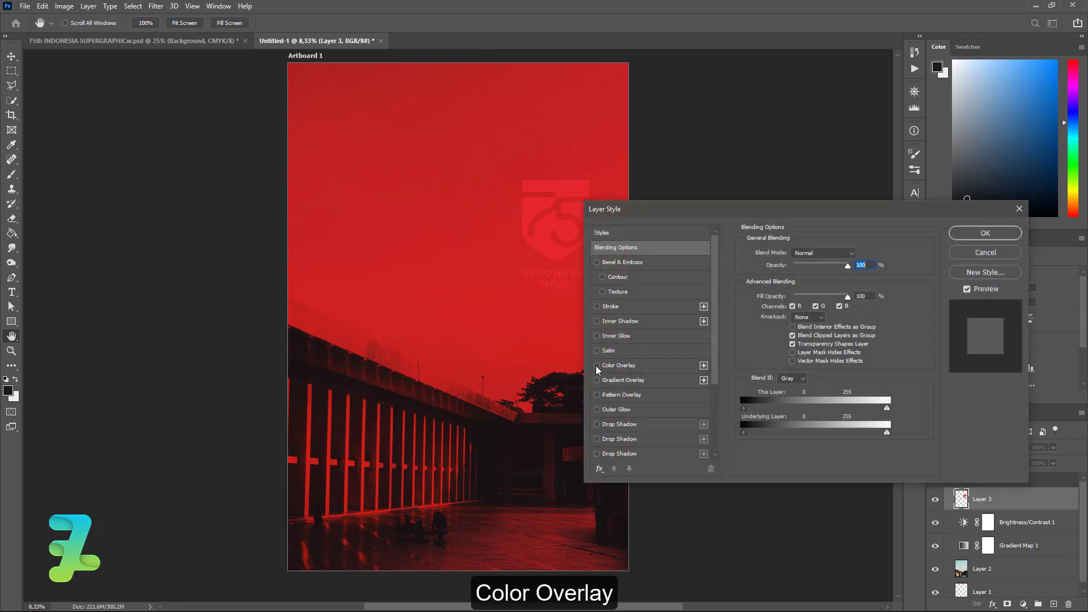
Give the logo a white #ffffff Color Overlay and move it to the upper right
click(597, 365)
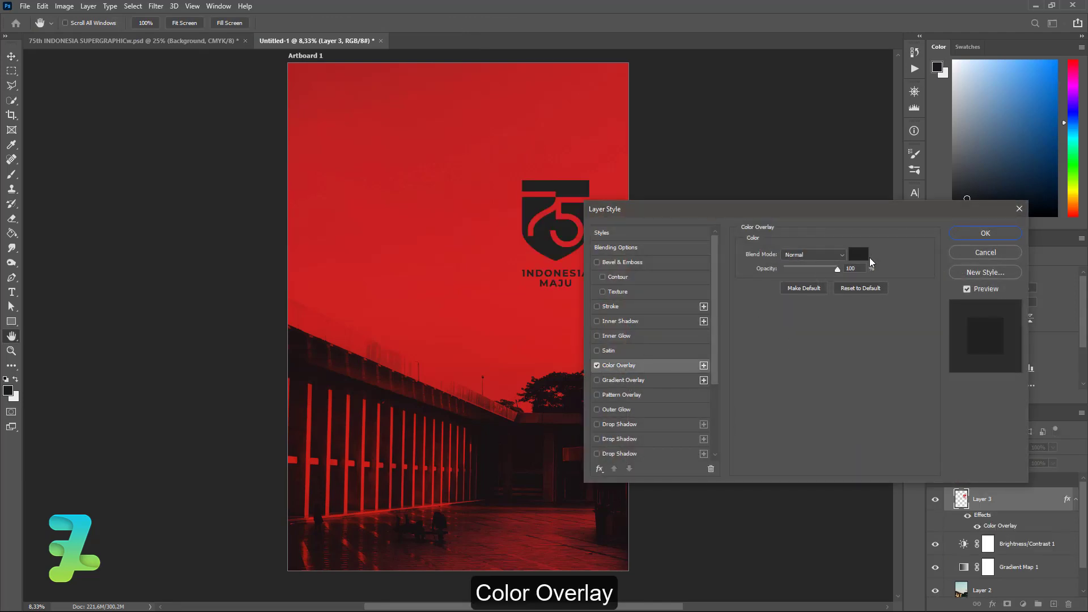
click(867, 257)
text(ffffff)
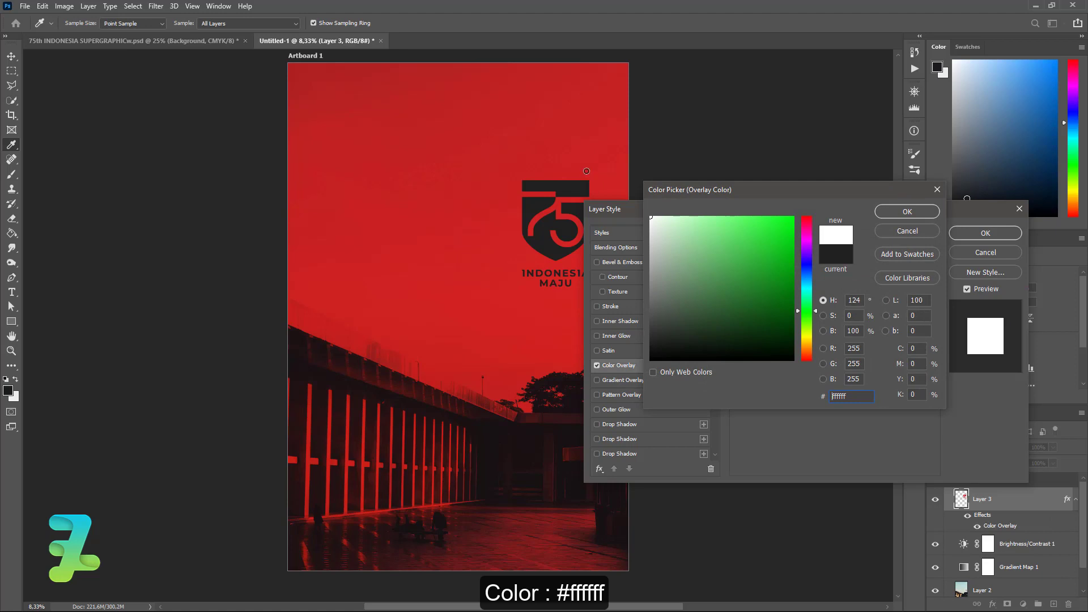
click(877, 211)
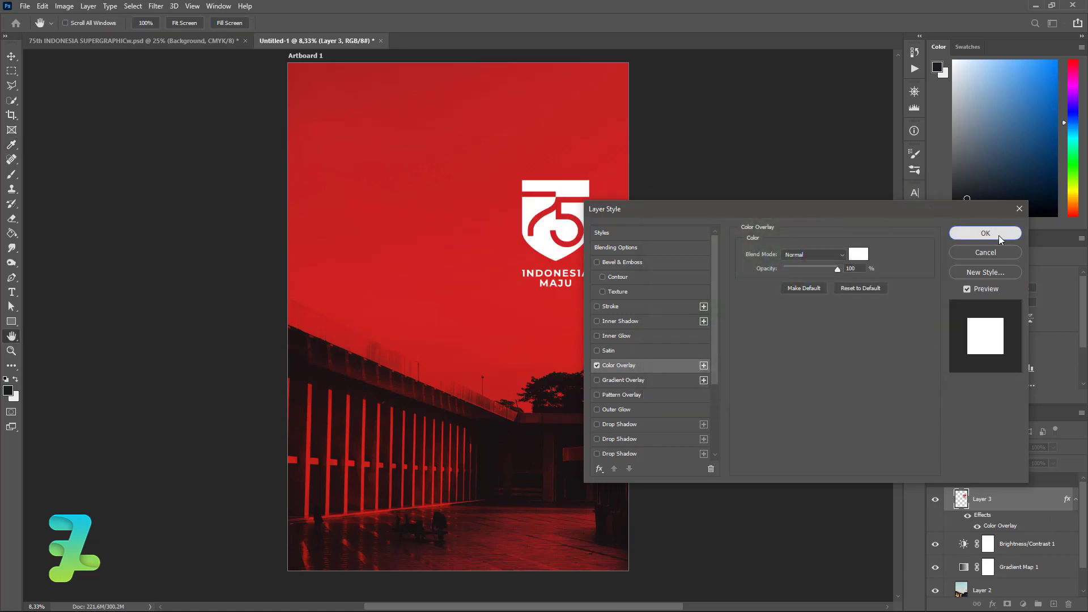
click(999, 235)
drag(546, 206, 575, 81)
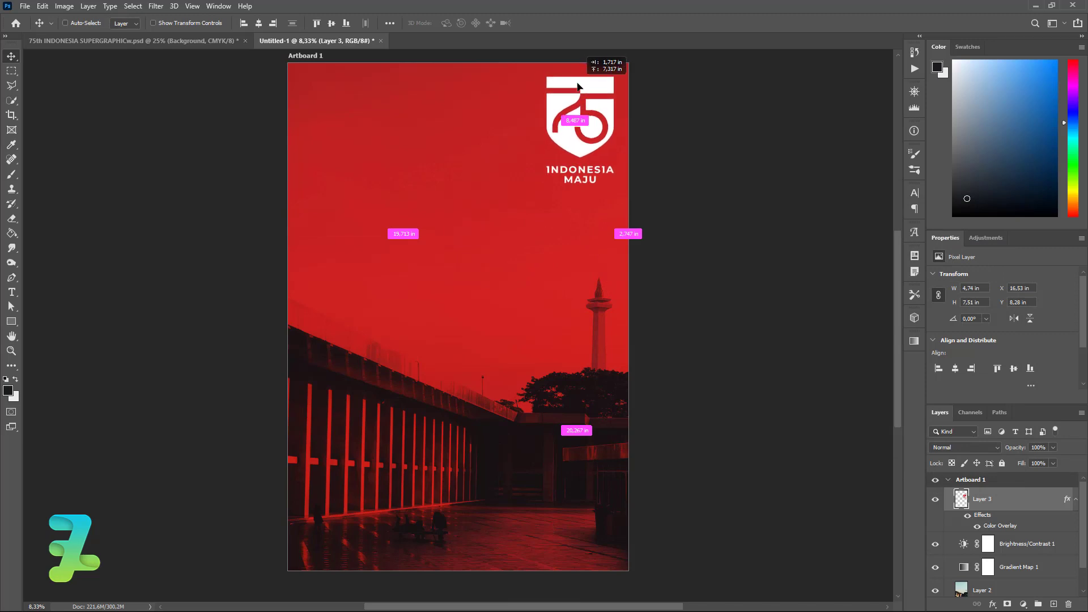
drag(575, 81, 577, 84)
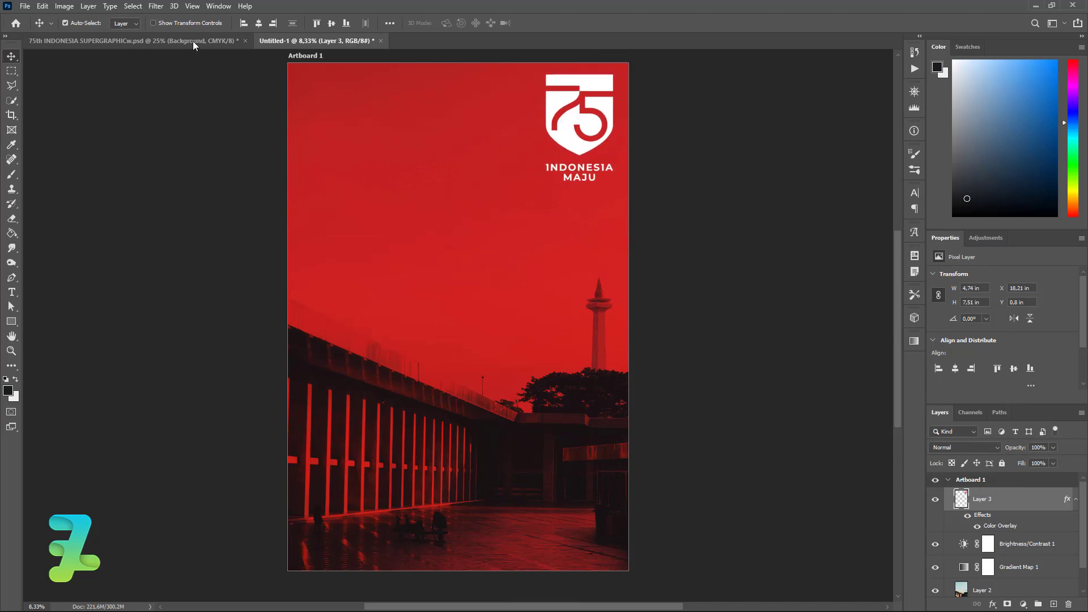
Copy the Page 14 supergraphic group into the poster and dock its window back
click(138, 38)
right_click(138, 39)
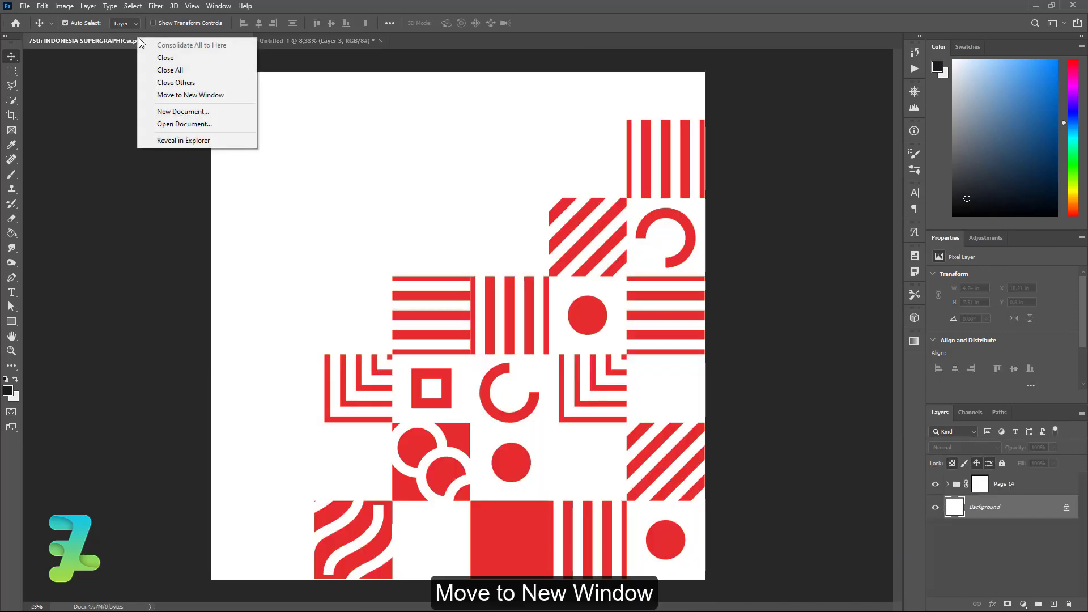
click(186, 94)
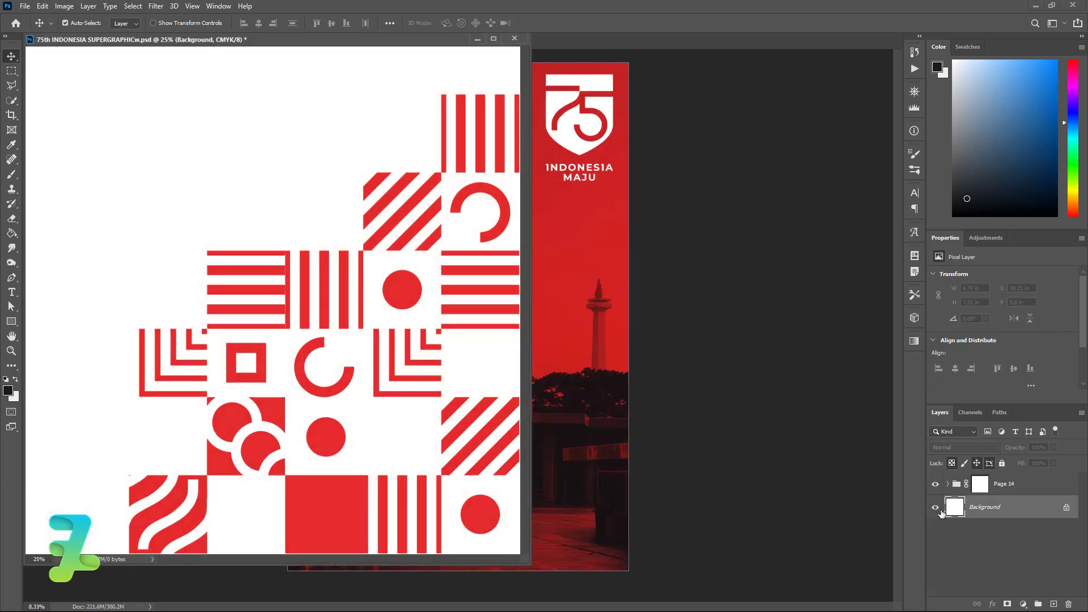
drag(953, 488, 559, 344)
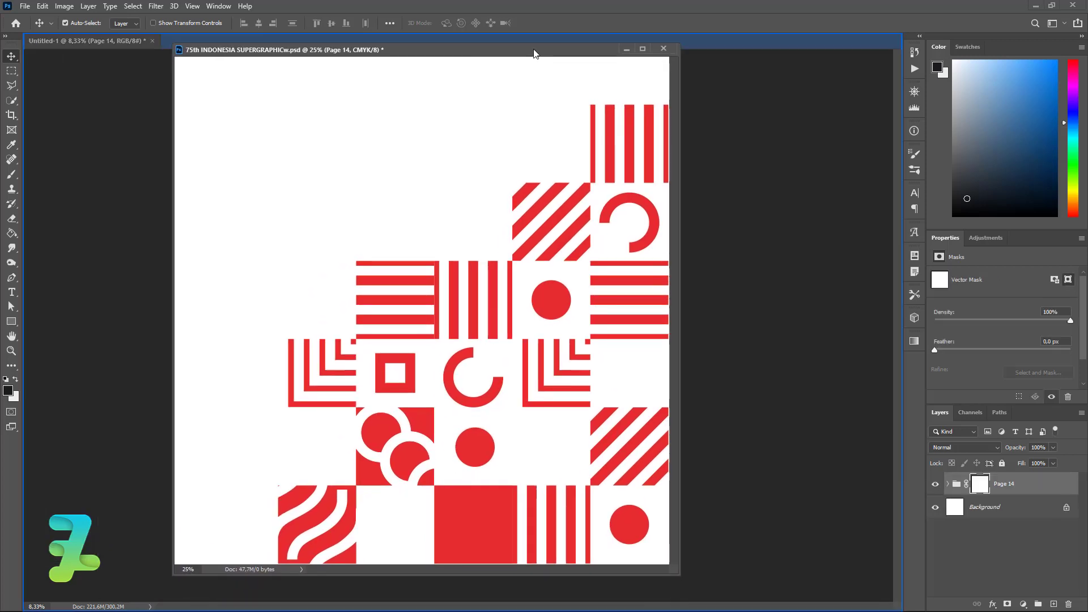
drag(406, 44, 406, 41)
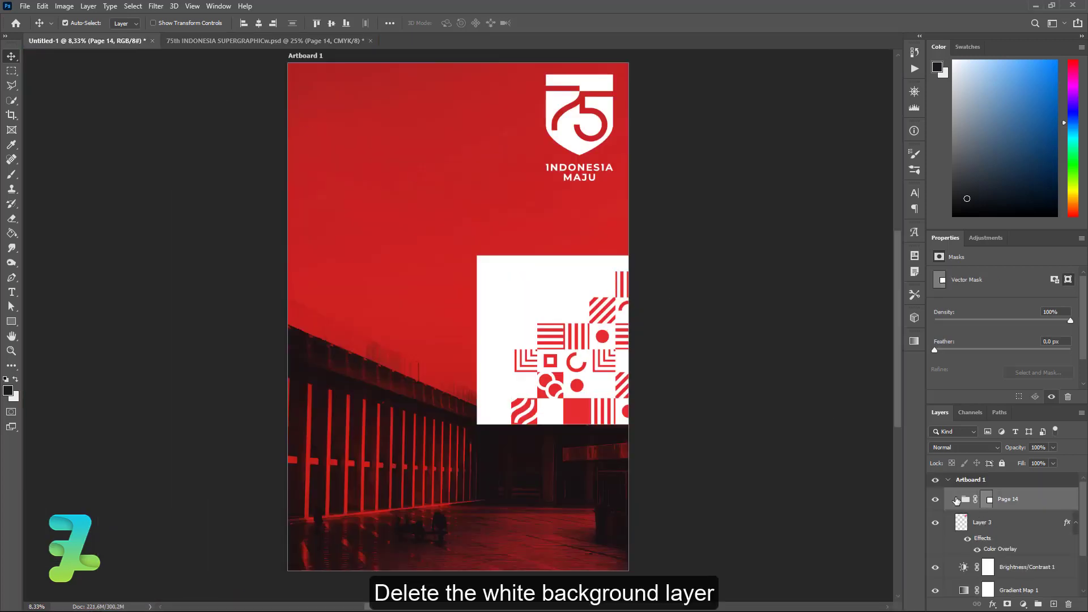
Delete the white background box layer from inside the Page 14 group
click(957, 499)
click(936, 519)
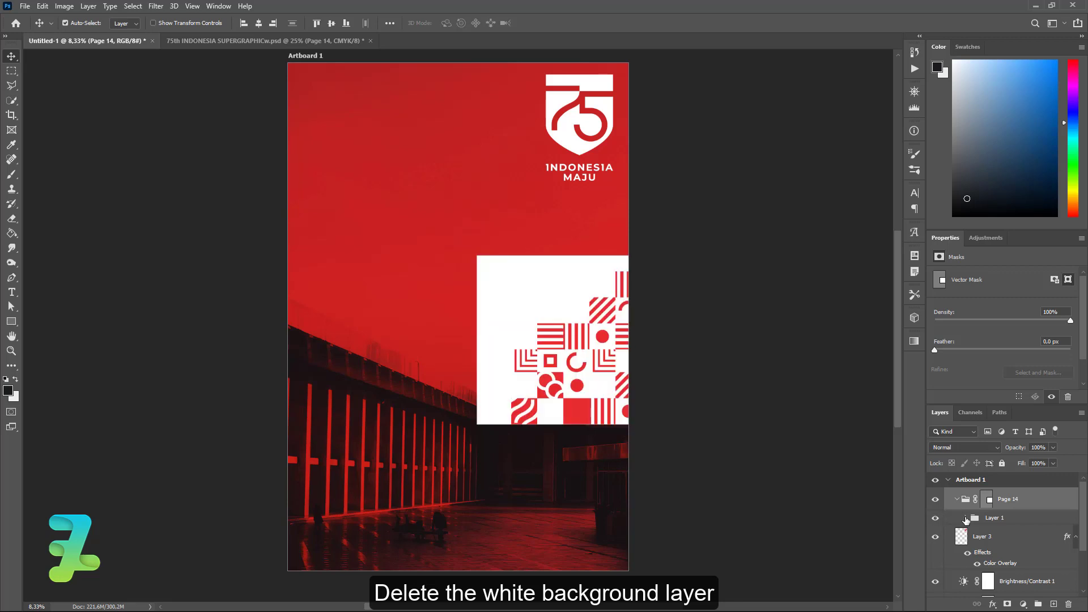
click(966, 518)
click(555, 310)
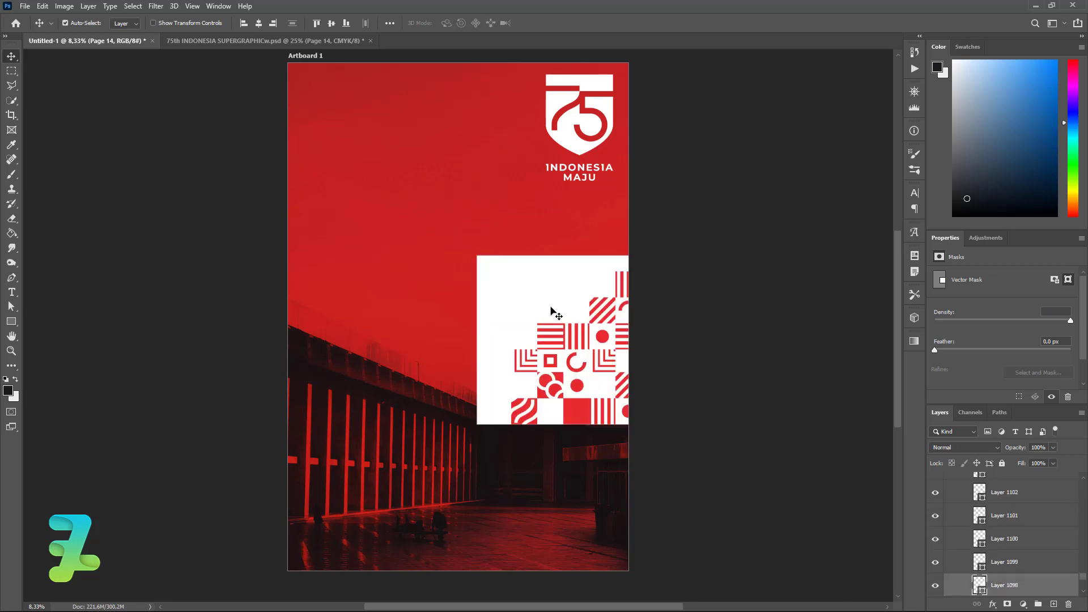
key(Delete)
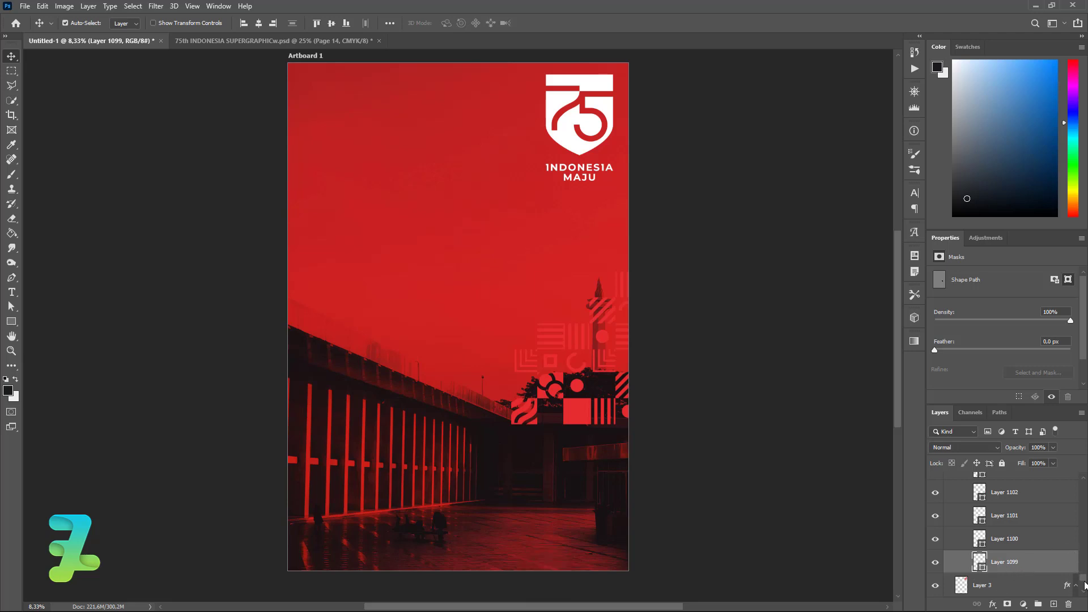
drag(1084, 578, 1083, 482)
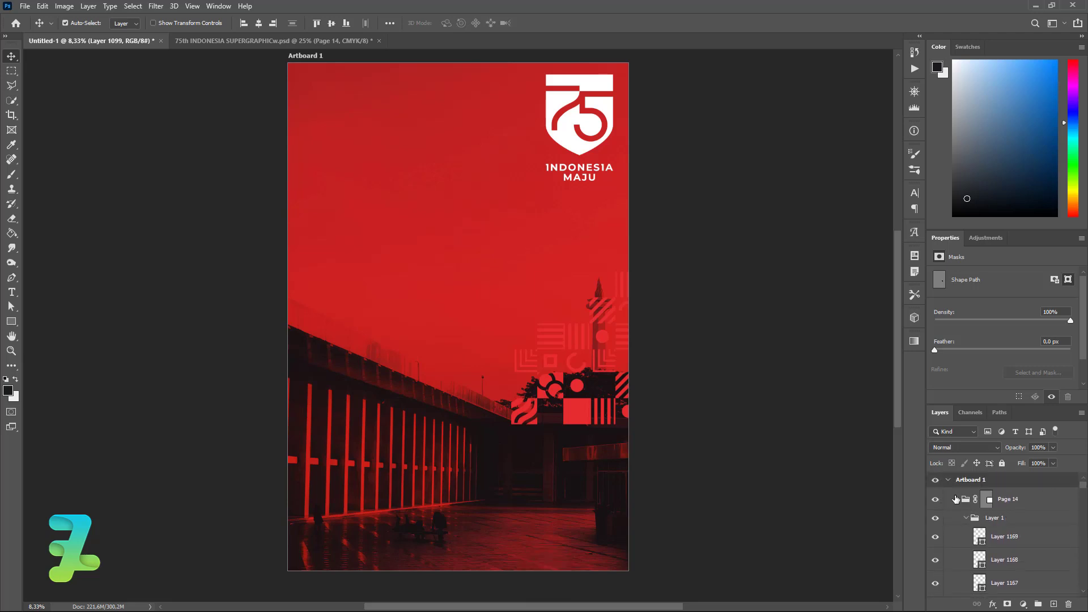
Add a white Color Overlay to the Page 14 group so the pattern turns white
click(958, 500)
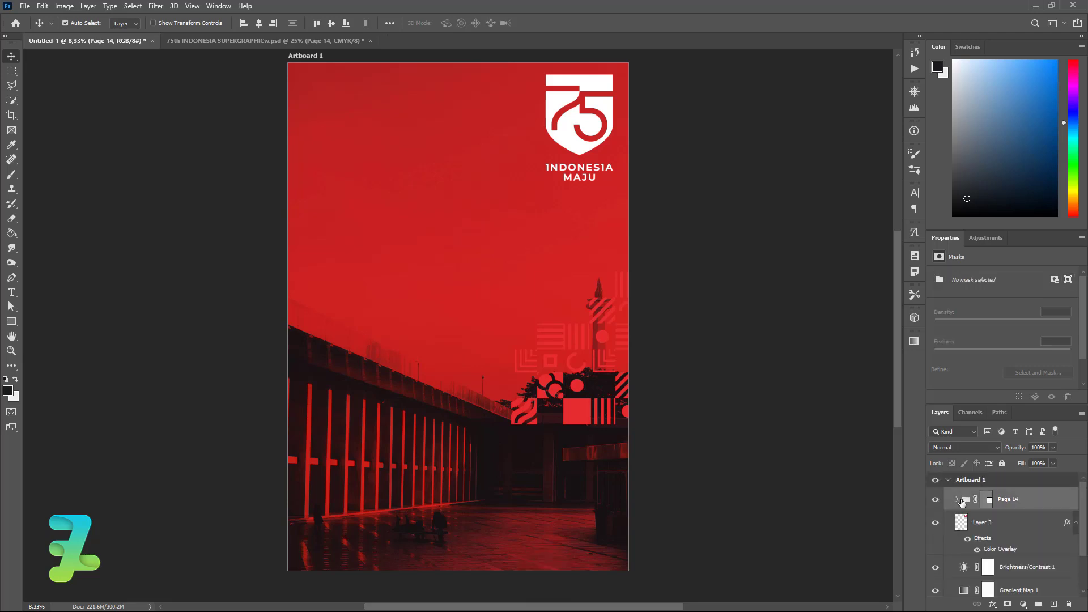
double_click(1038, 500)
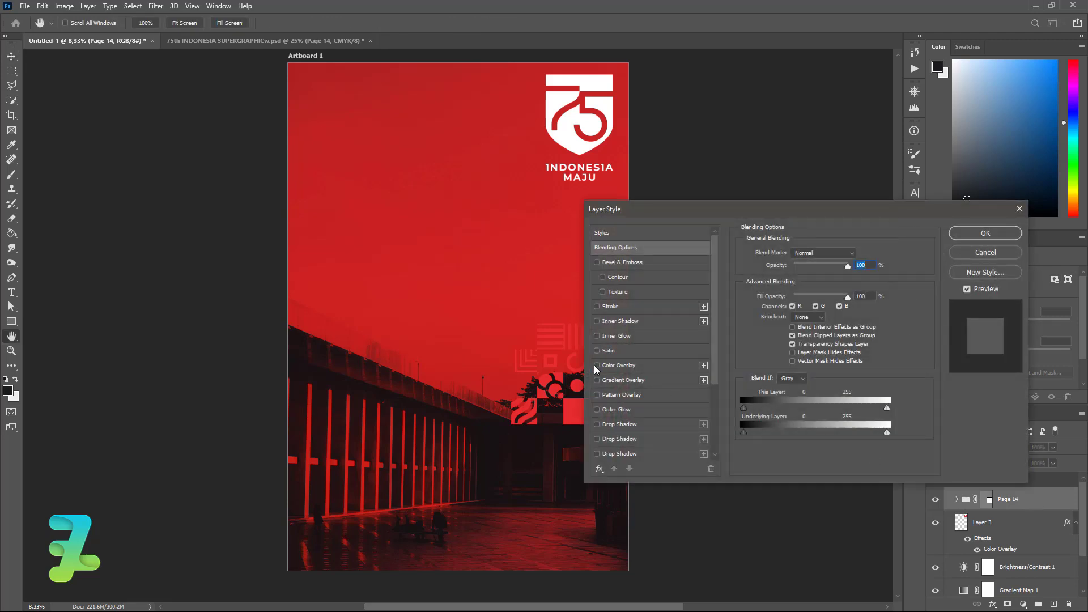
click(597, 366)
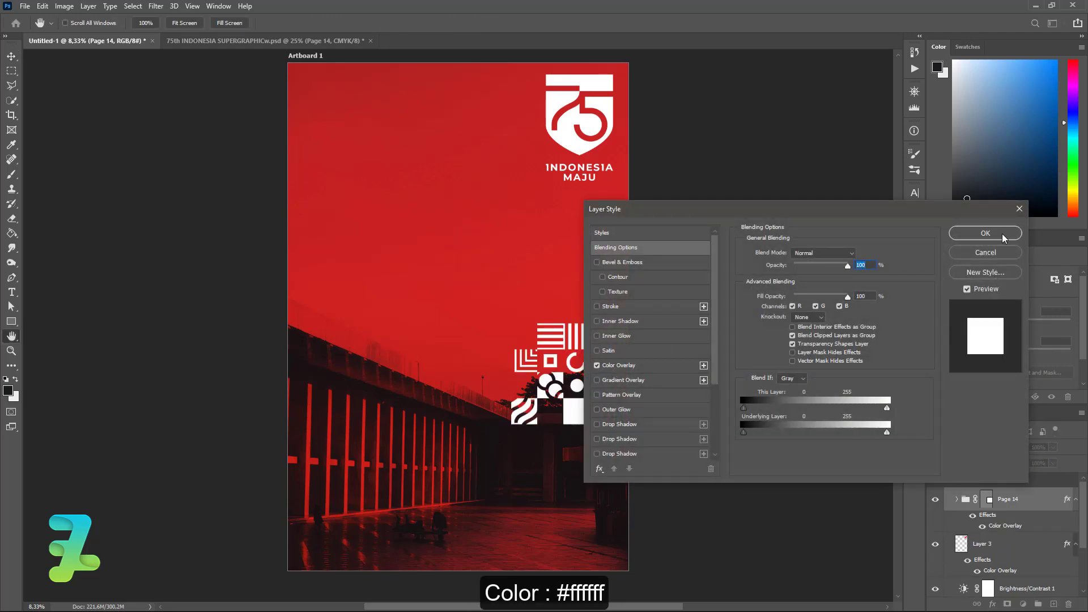
click(986, 233)
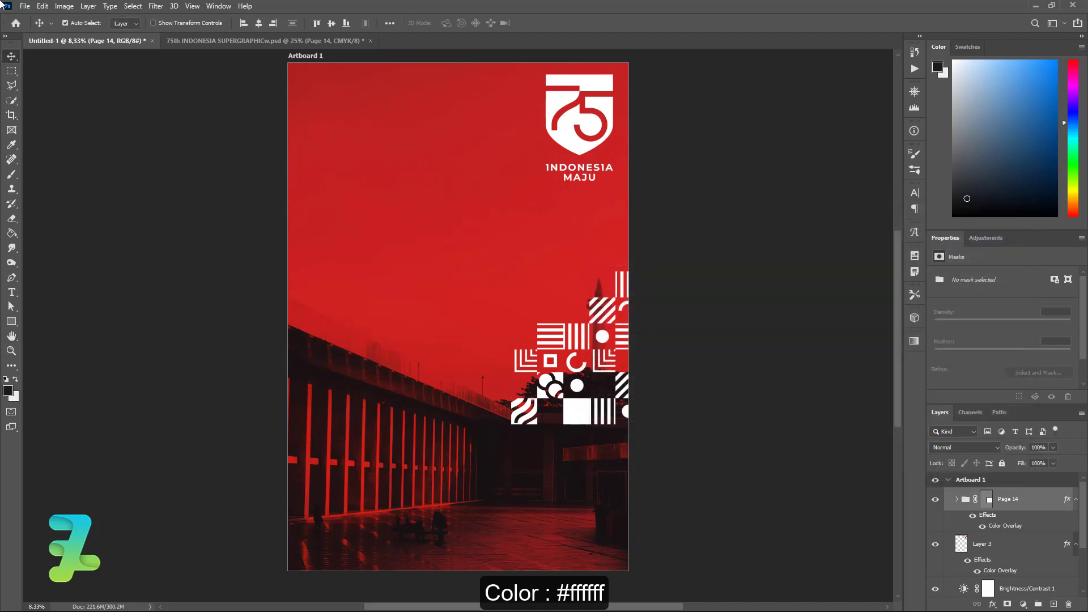
click(43, 6)
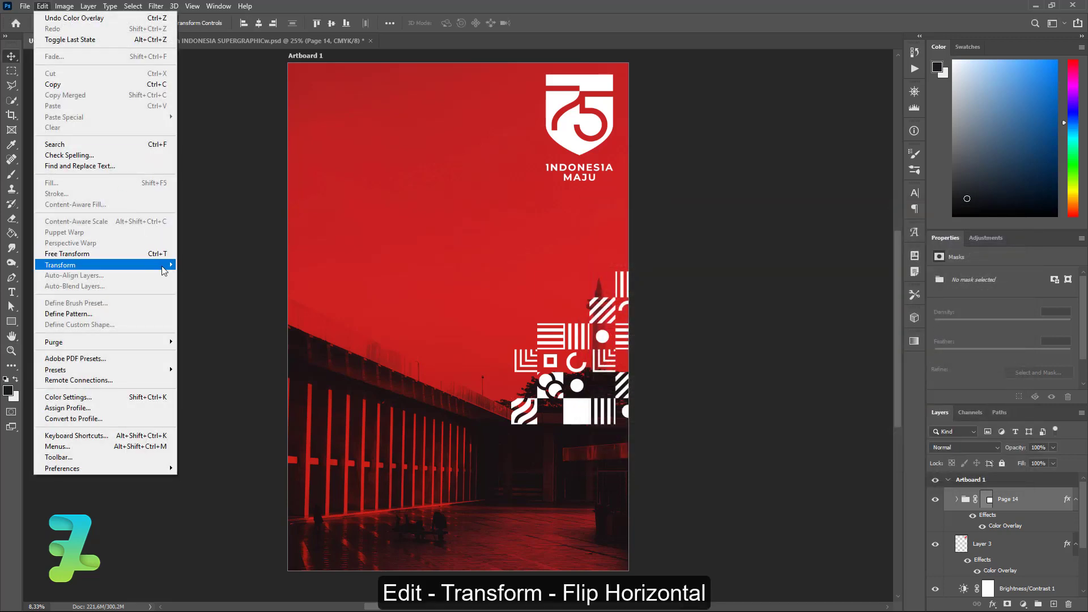
Flip the supergraphic horizontally, move it bottom-left and enlarge it to about 160%
mouse_move(102, 264)
click(213, 445)
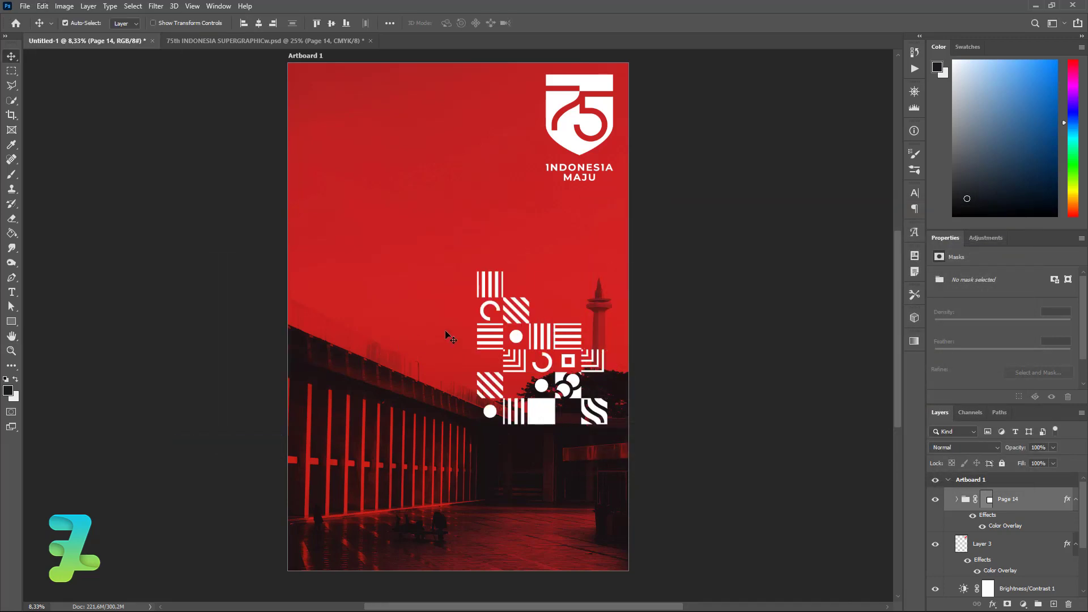
key(ctrl)
drag(510, 418, 349, 566)
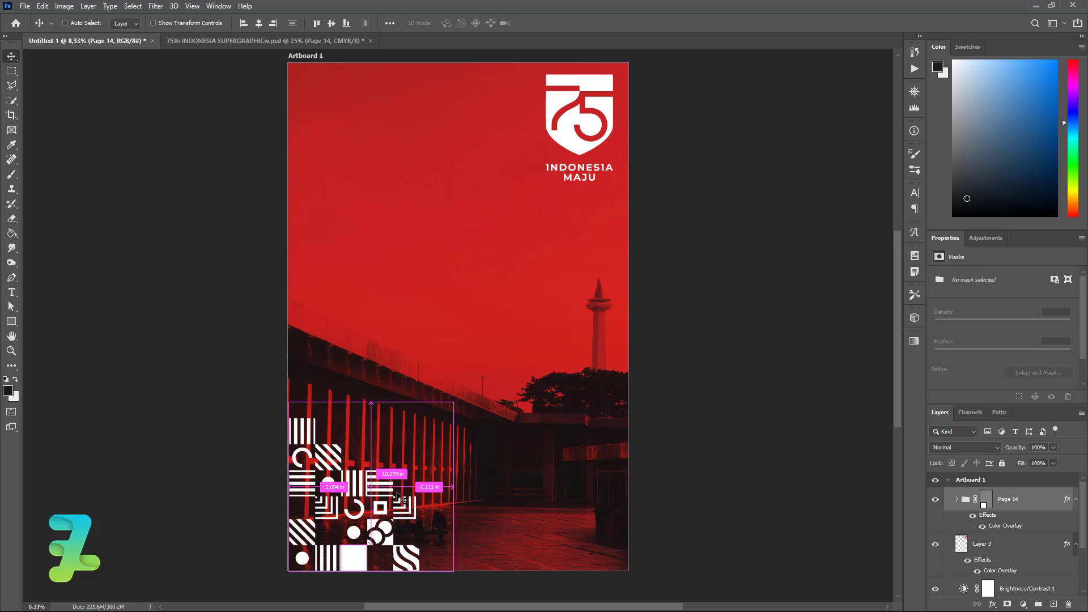
key(ctrl+t)
drag(454, 403, 590, 313)
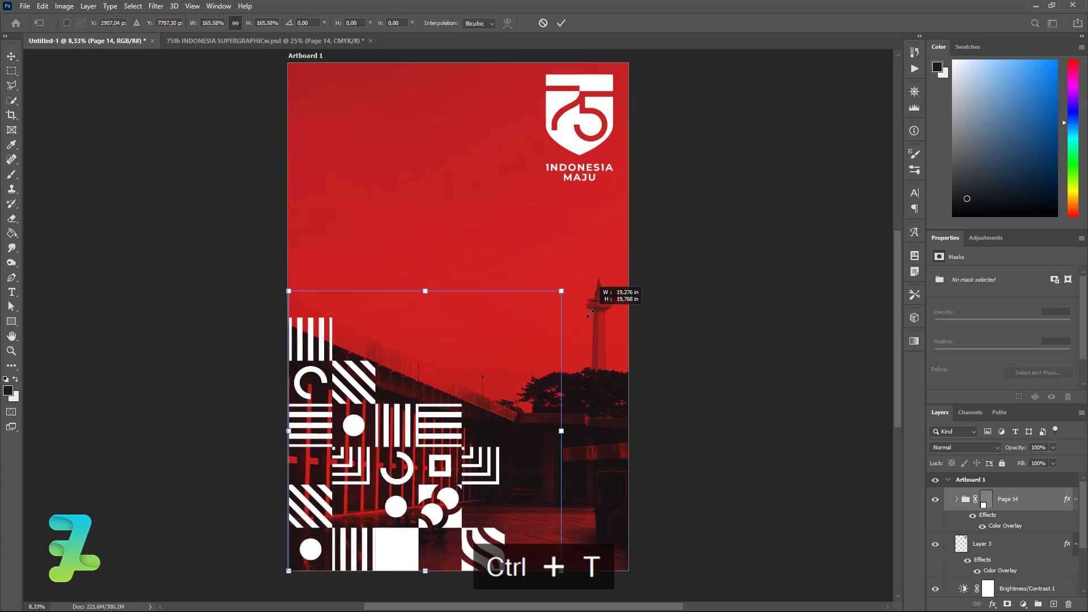
drag(591, 314, 595, 307)
drag(594, 307, 571, 315)
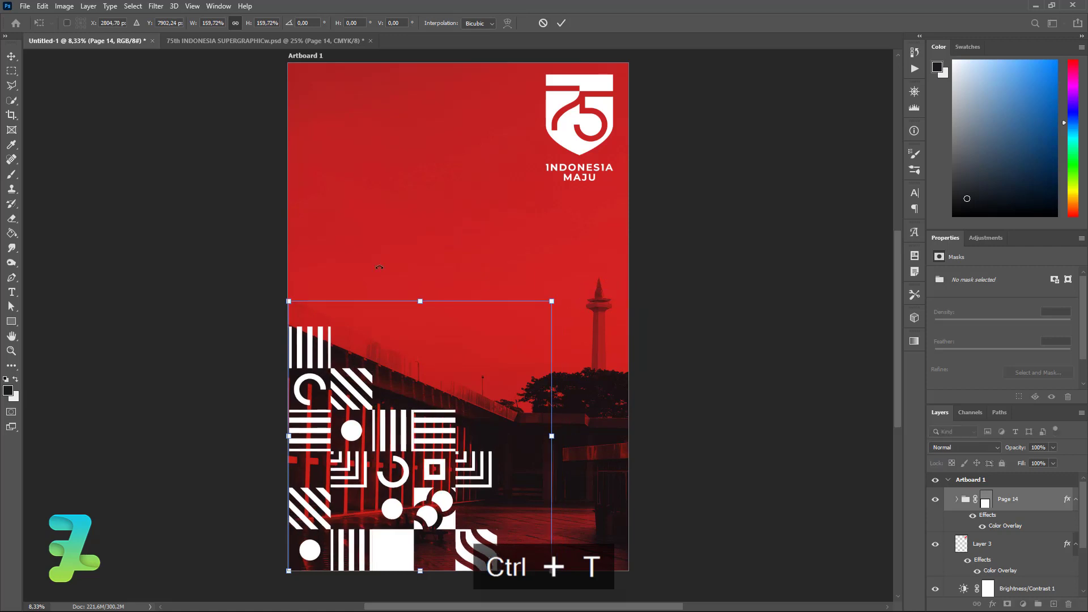
click(11, 56)
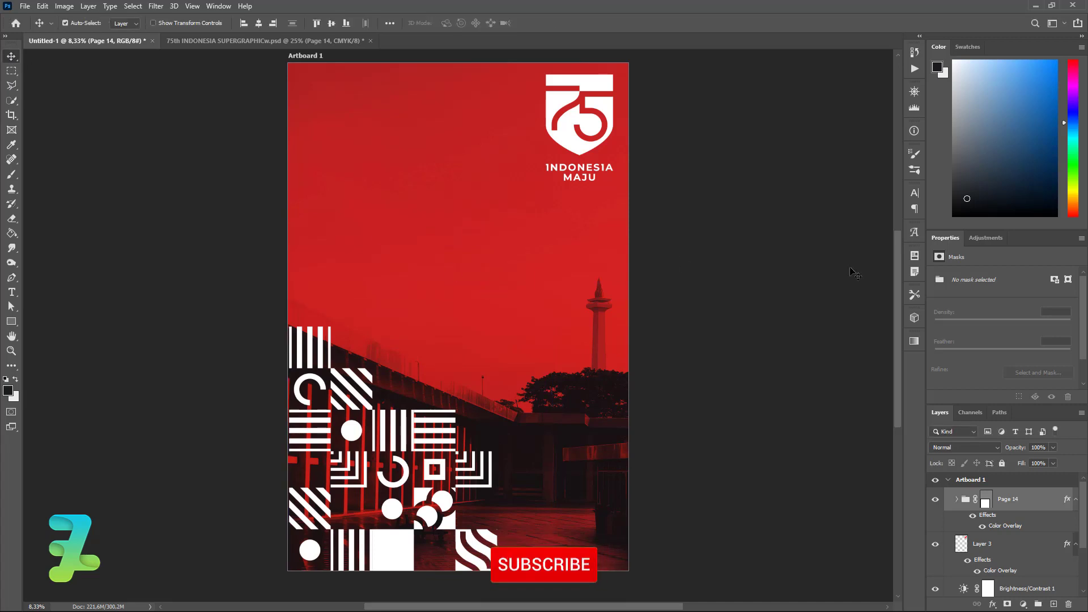
Duplicate Gradient Map 1 as Gradient Map 1 copy and target its layer mask
scroll(898, 261, down, 1)
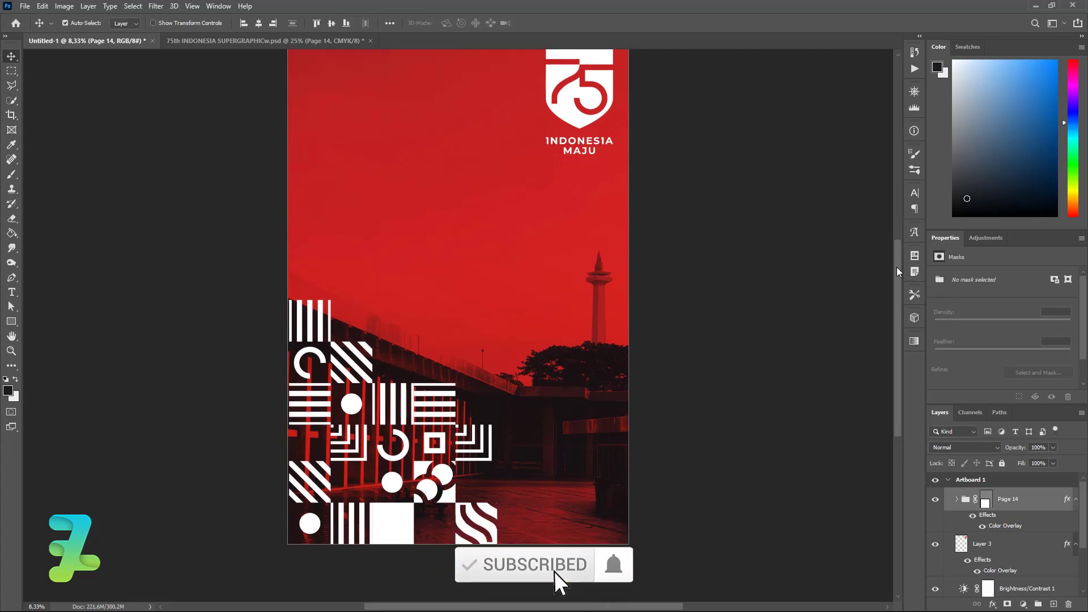
scroll(901, 258, up, 3)
drag(1084, 503, 1078, 558)
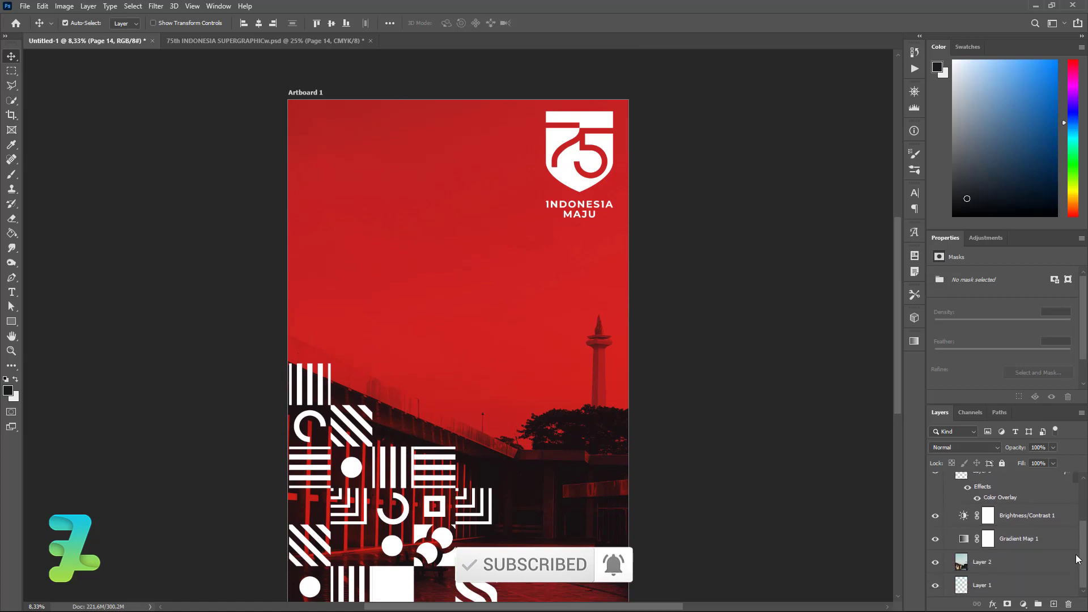
click(965, 542)
key(ctrl+j)
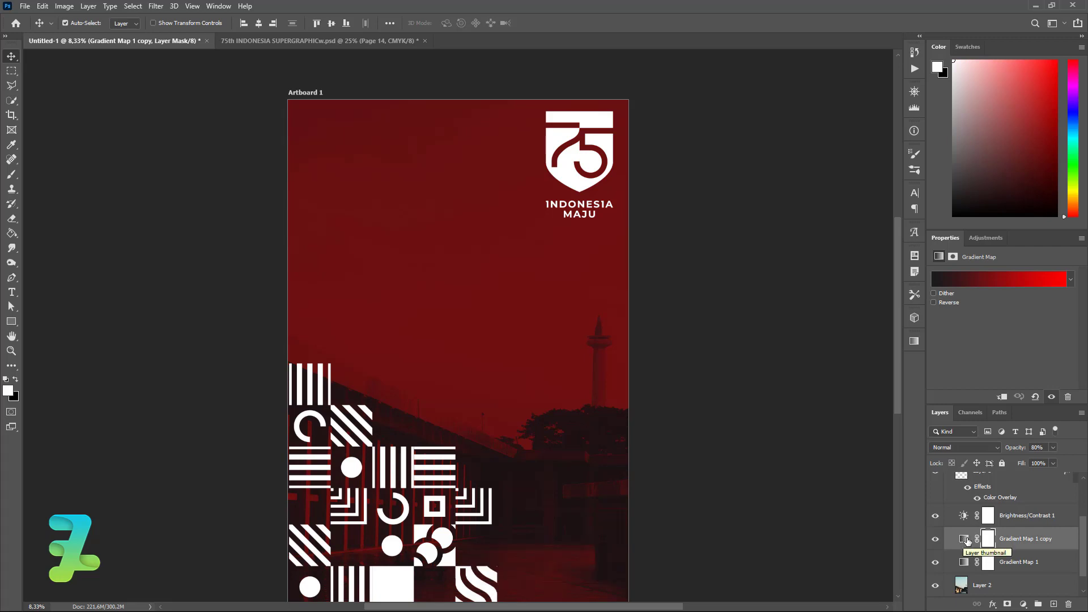
click(988, 543)
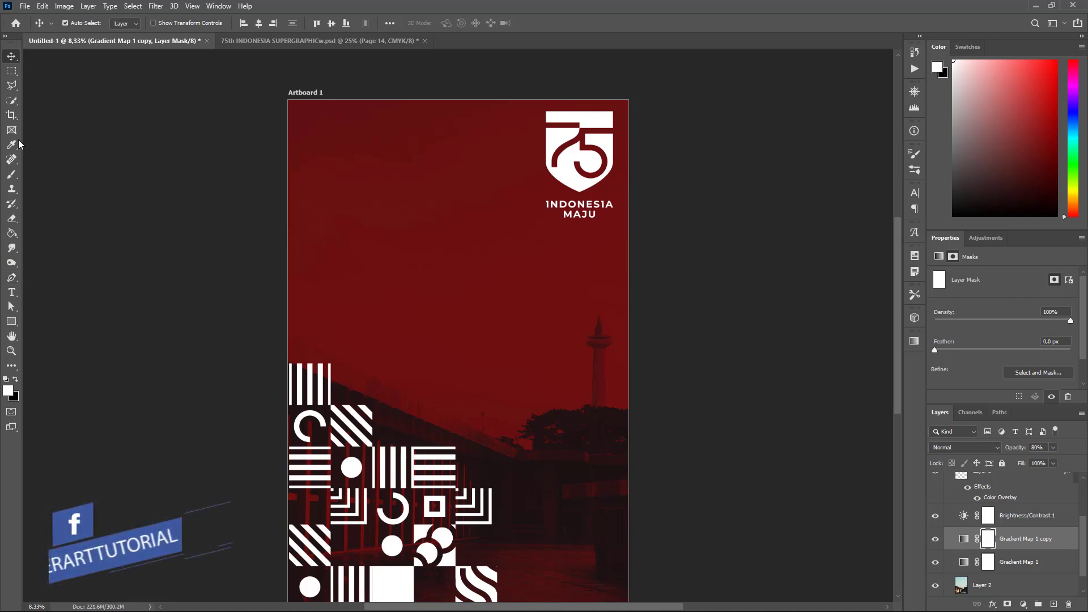
click(8, 73)
Draw a large elliptical selection around the monument, removing an accidentally added vector mask
click(69, 81)
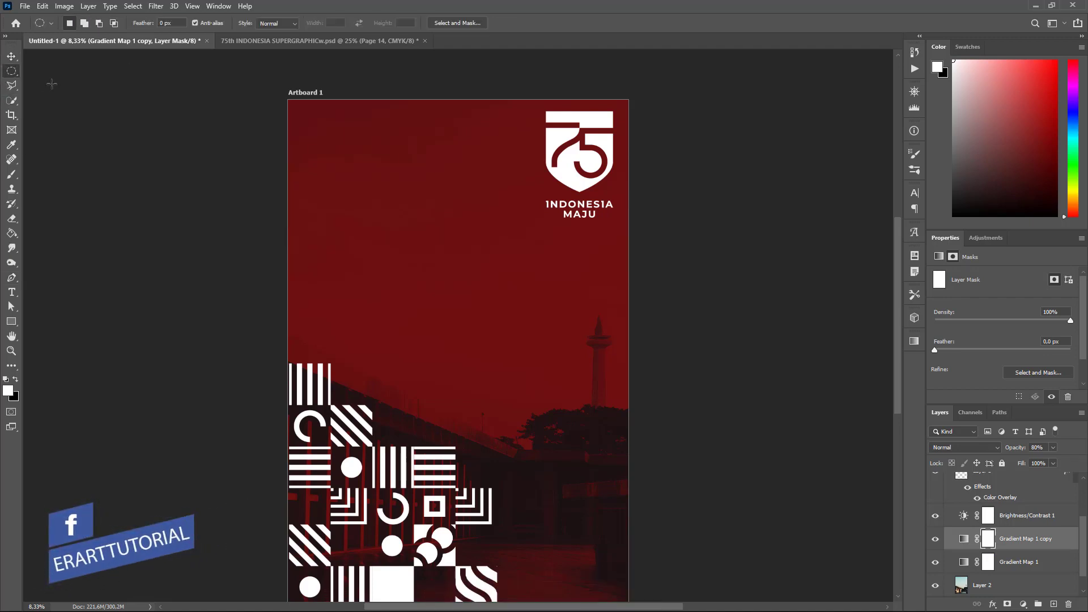
mouse_move(646, 272)
mouse_down()
mouse_move(435, 498)
mouse_move(498, 477)
mouse_up()
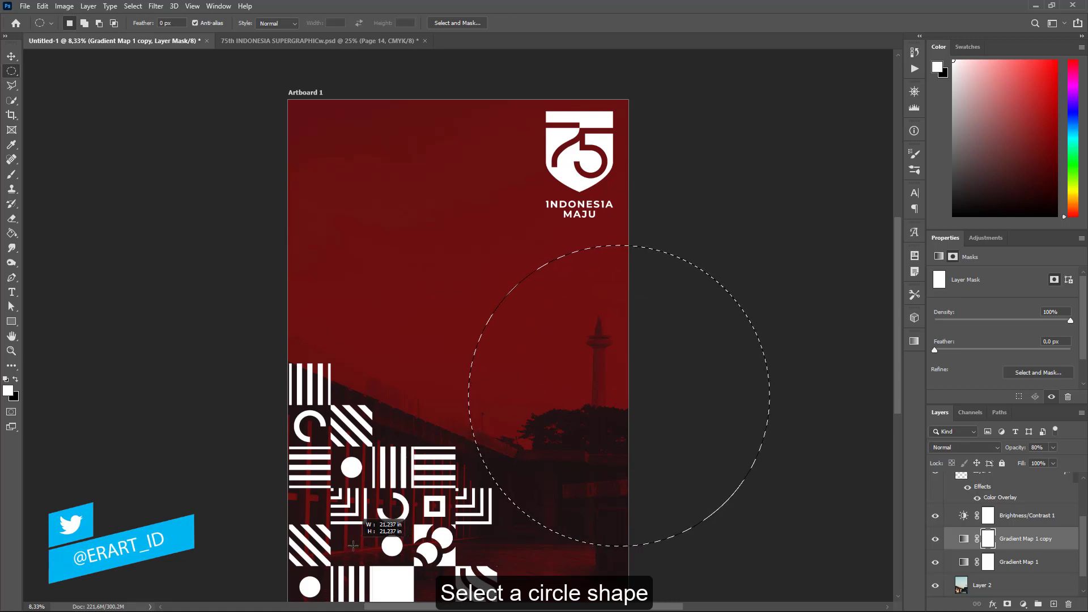
click(1007, 605)
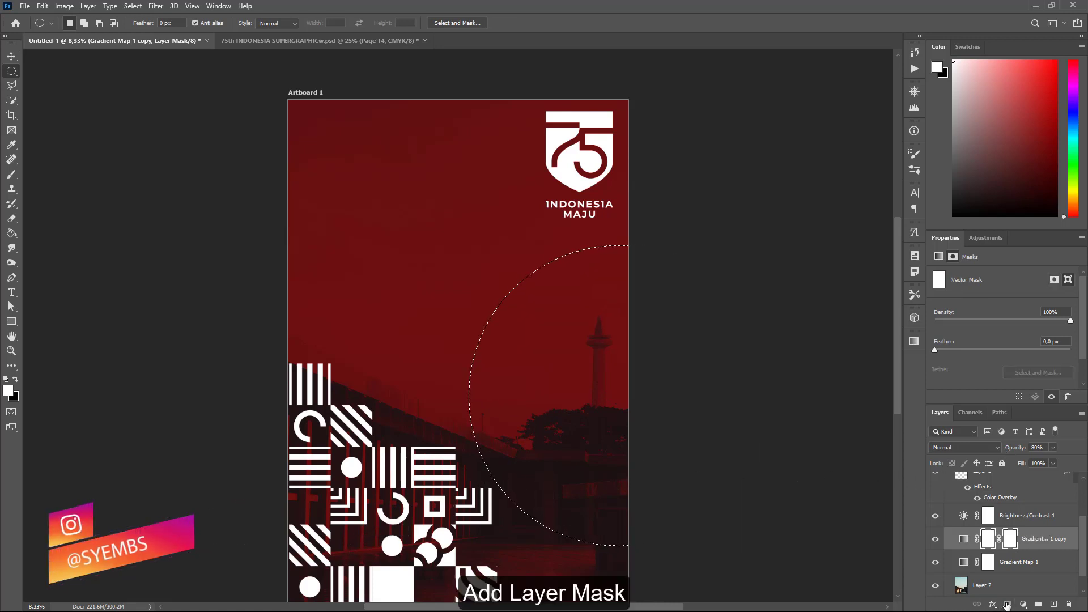
right_click(1012, 544)
click(1019, 567)
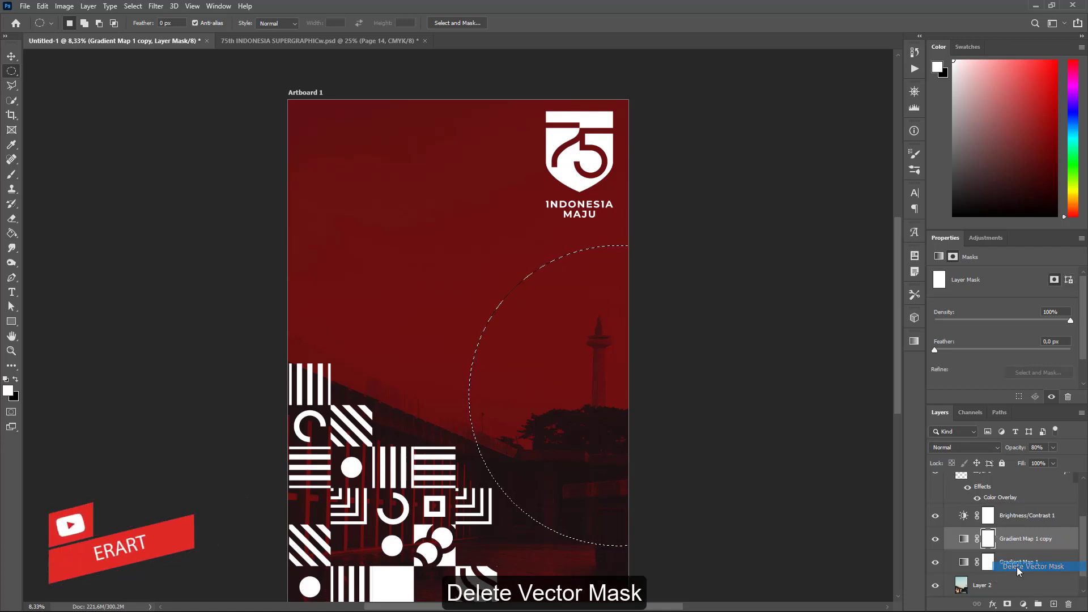
Switch the copied Gradient Map to a cyan-to-navy blue preset
click(963, 540)
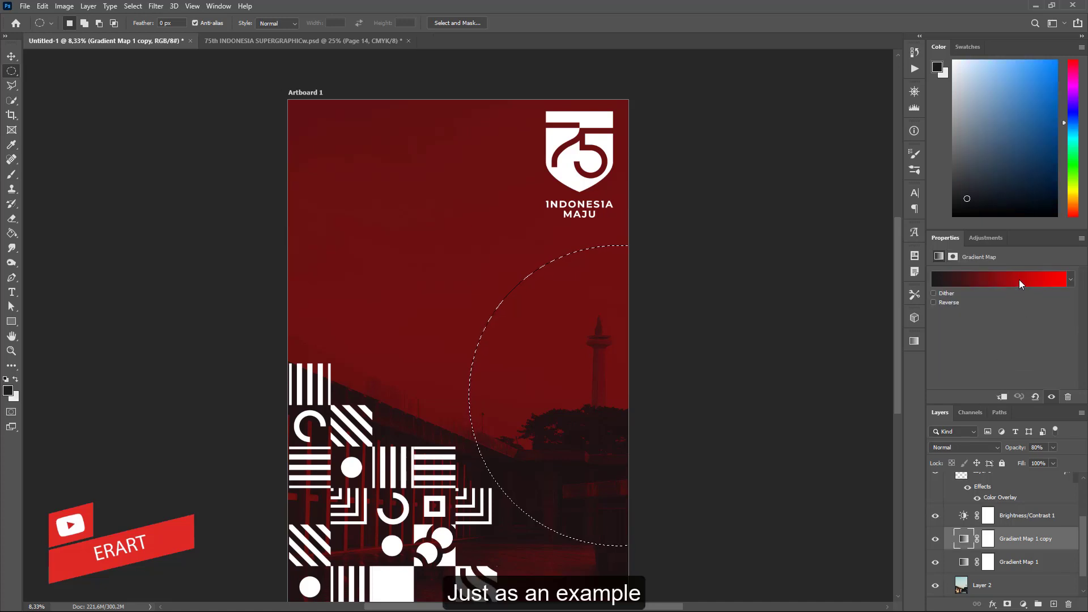
click(1019, 280)
click(861, 163)
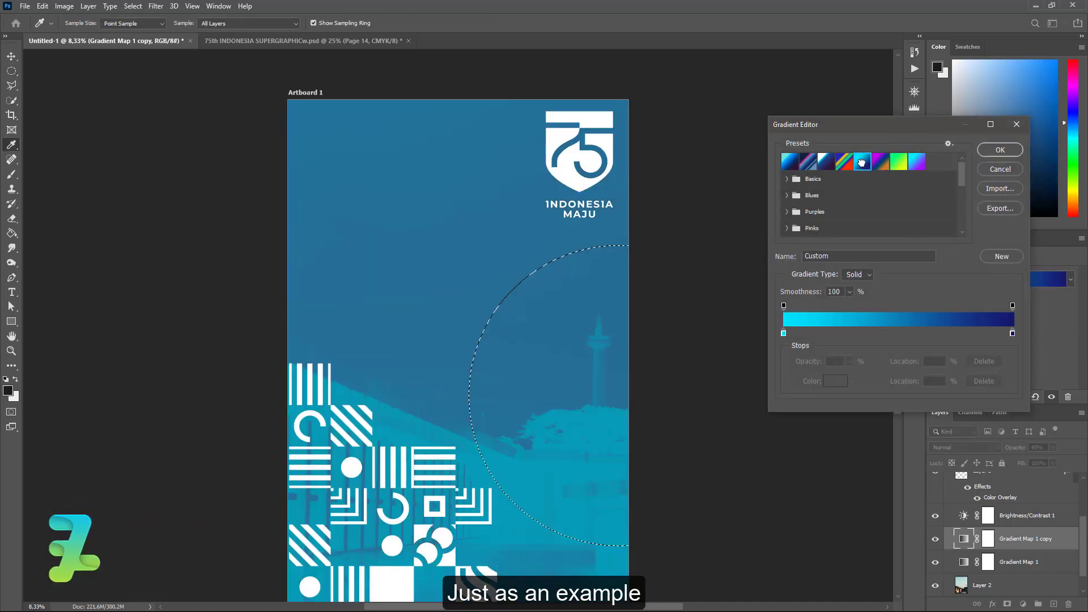
Confirm the cyan-to-navy gradient and replace the copied map's blank mask with the circular selection
click(989, 152)
click(988, 540)
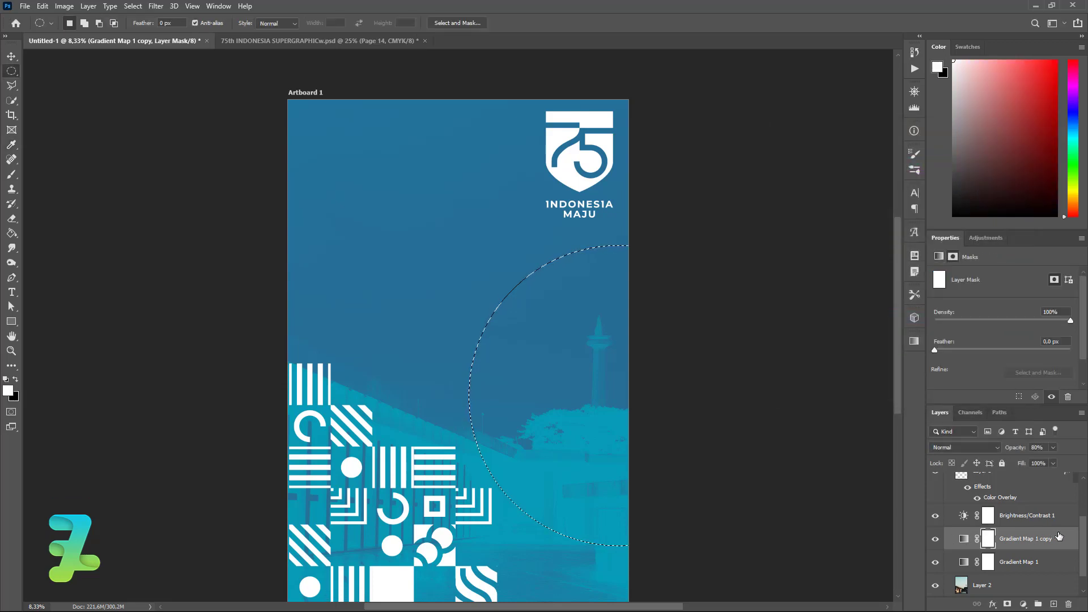
right_click(1059, 536)
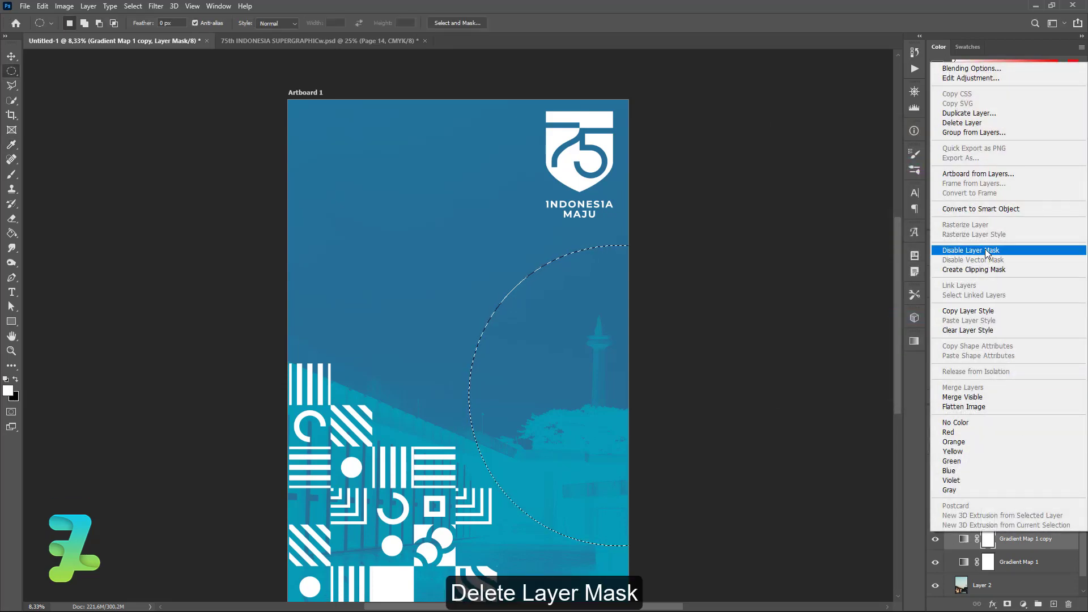
click(991, 543)
right_click(991, 543)
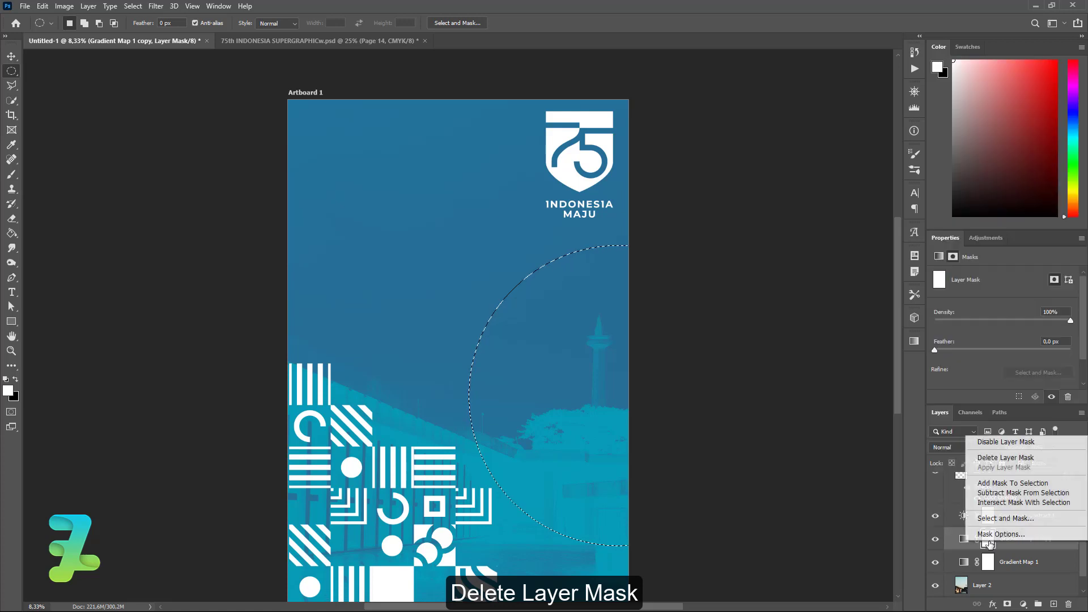
click(1005, 458)
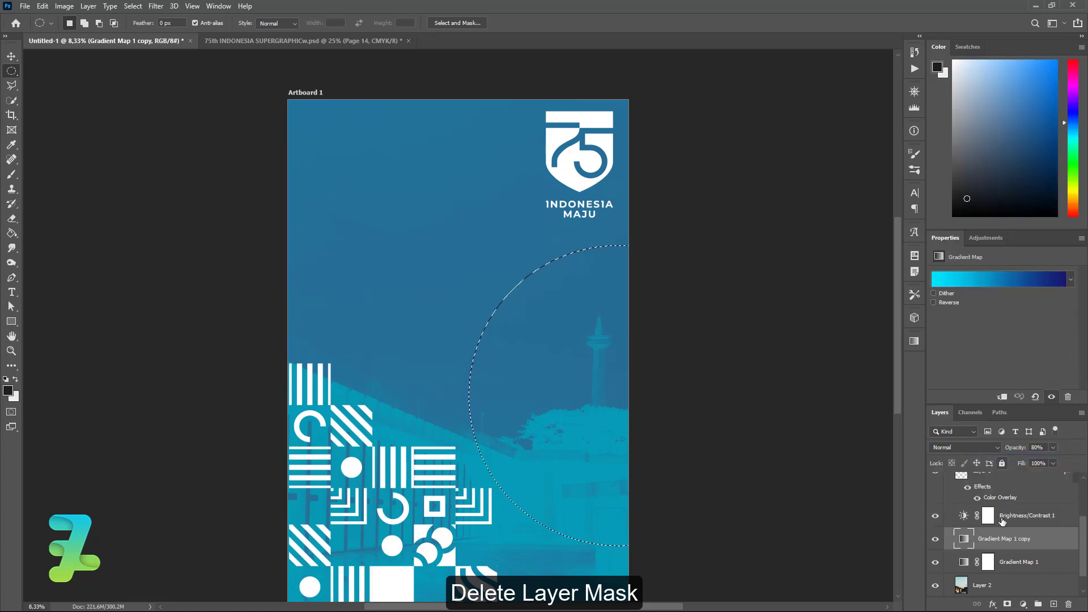
click(1008, 605)
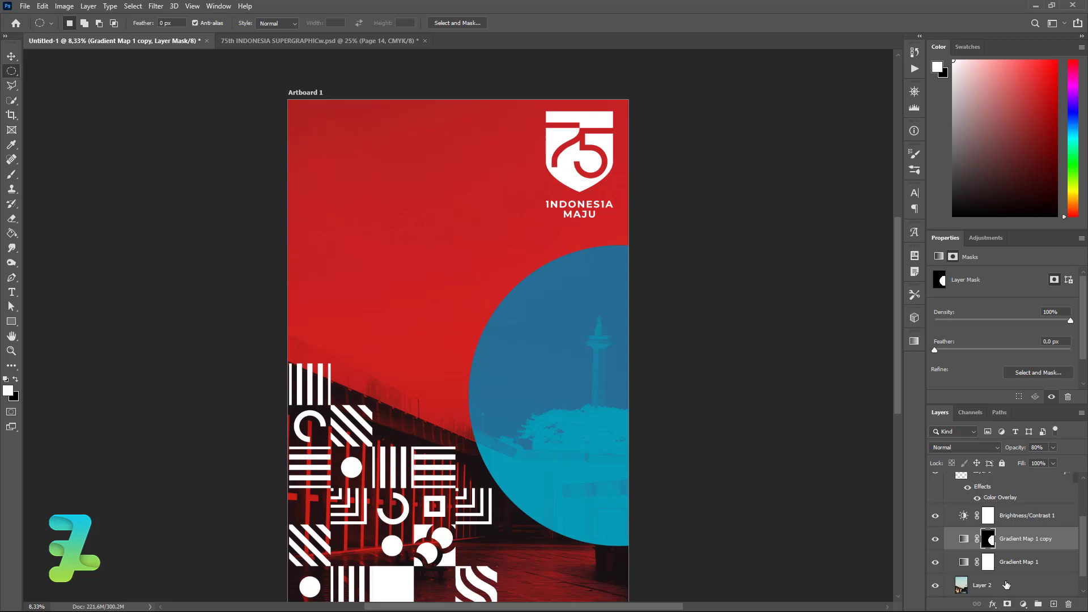
Edit the copied gradient map's stops, setting the left to a2f5ff and the right to black
click(964, 540)
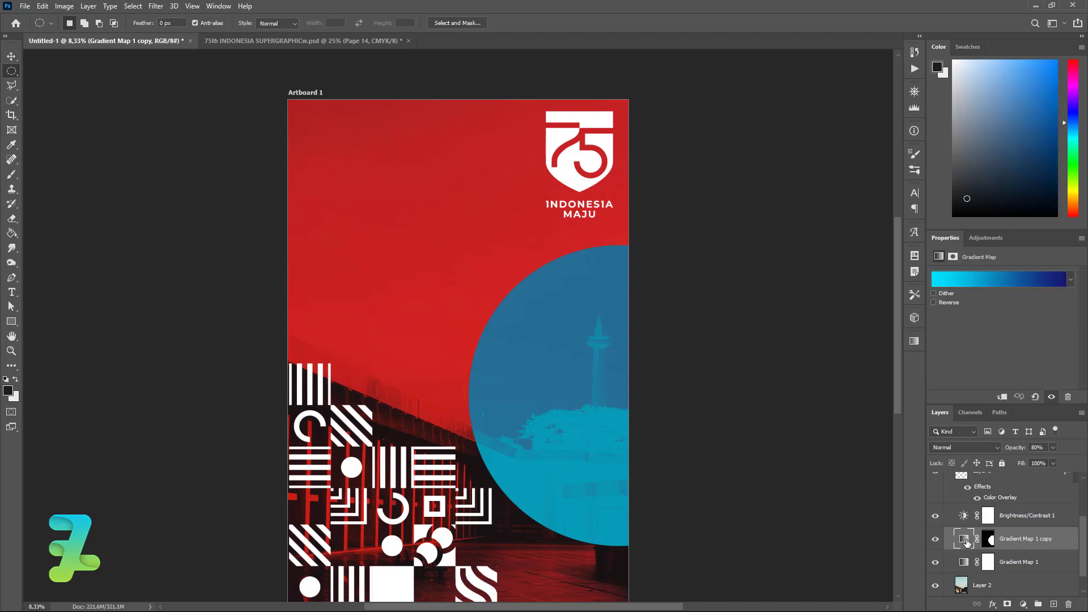
click(990, 287)
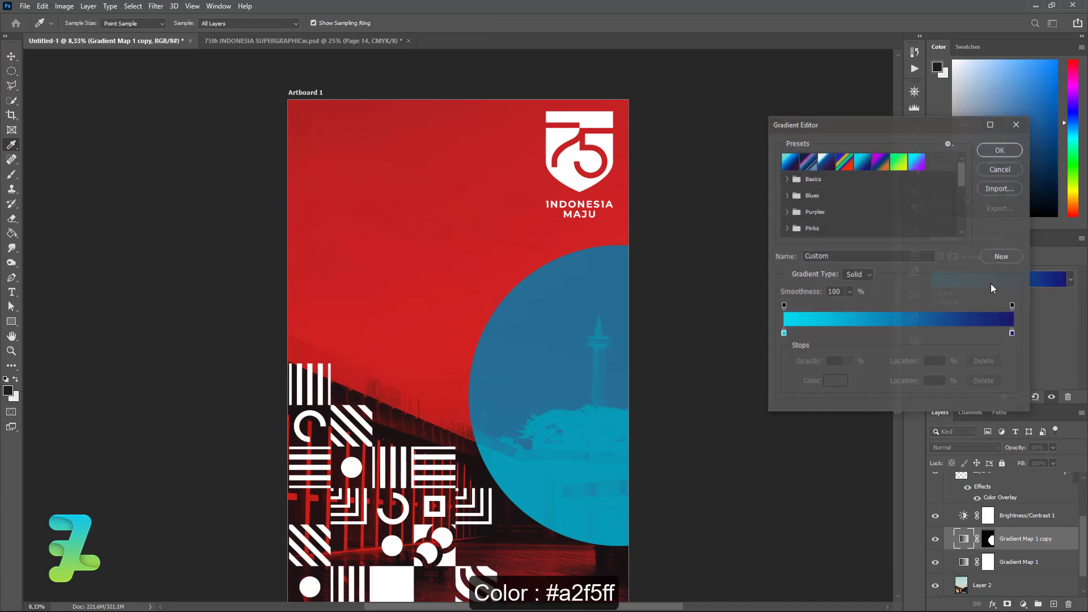
click(784, 334)
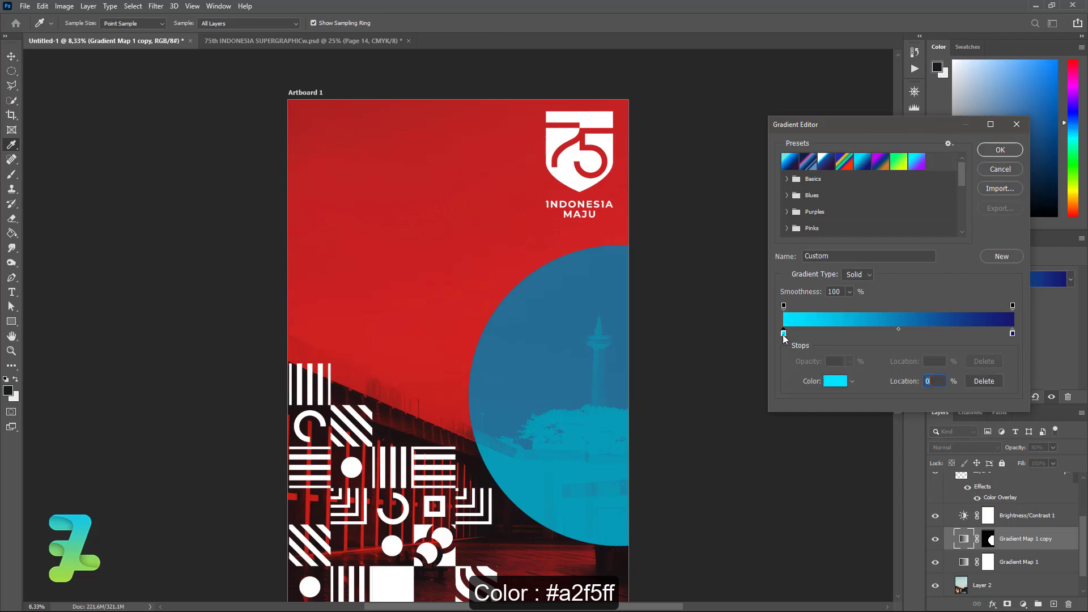
double_click(783, 335)
text(a2f5ff)
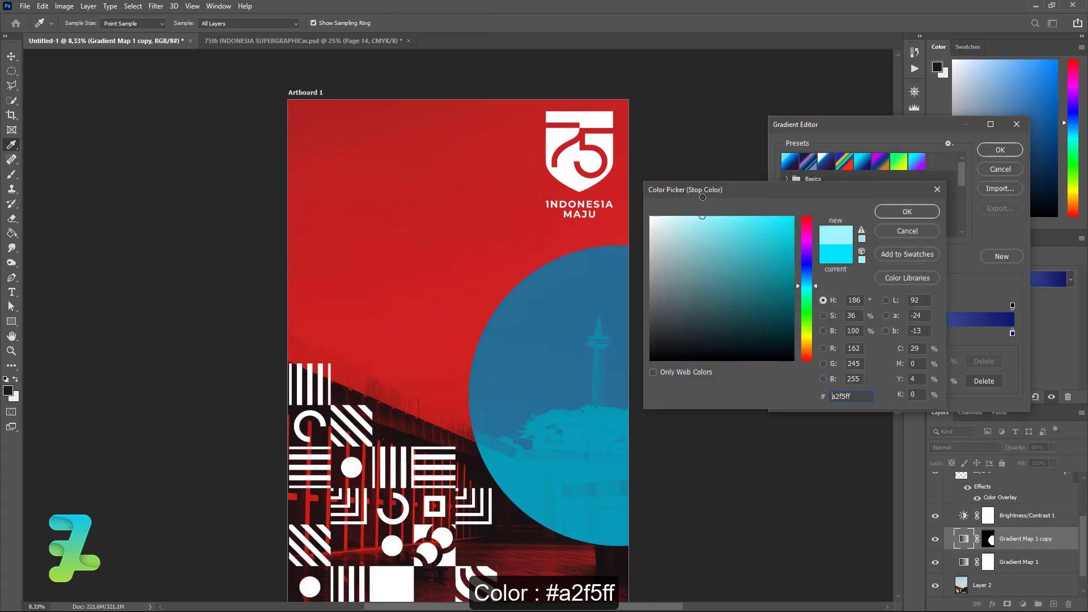
click(923, 215)
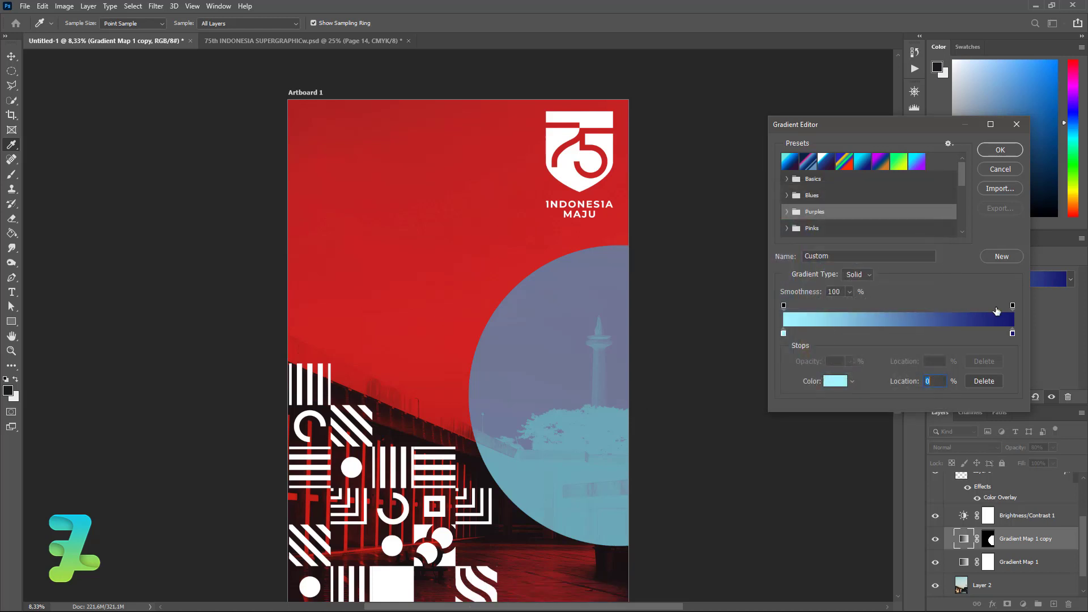
double_click(1013, 334)
click(752, 354)
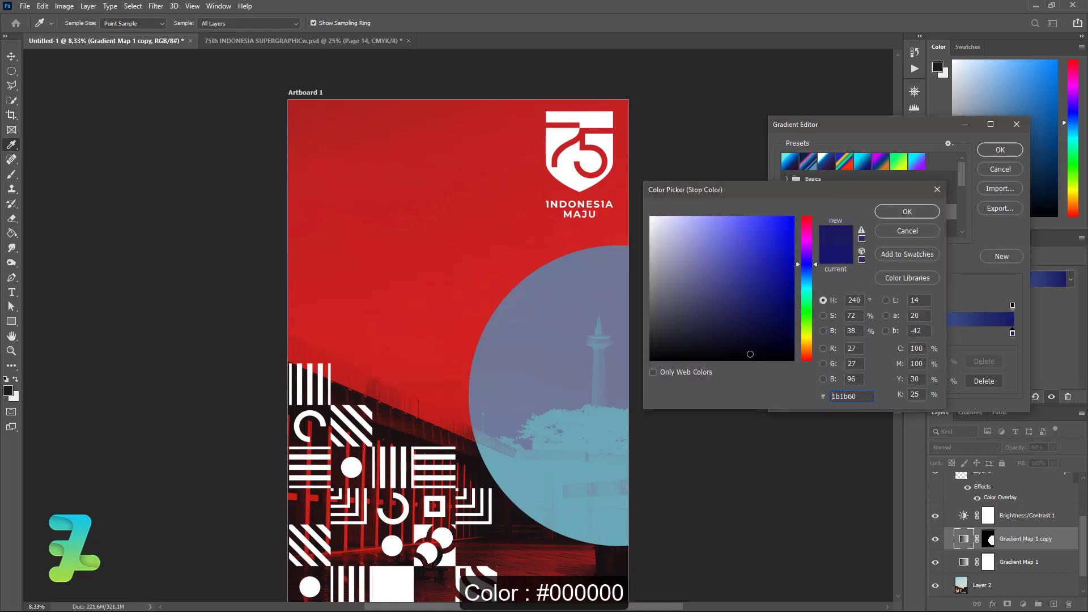
drag(751, 340, 613, 369)
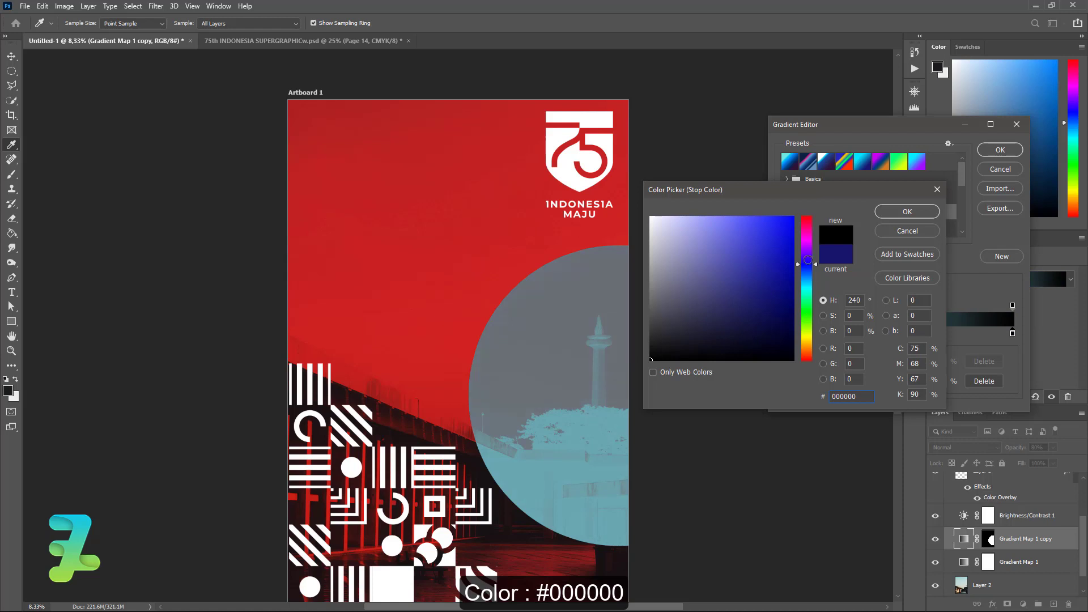
click(930, 214)
Rework the stops so the gradient runs black (#000000) to white (#ffffff), and confirm
click(784, 334)
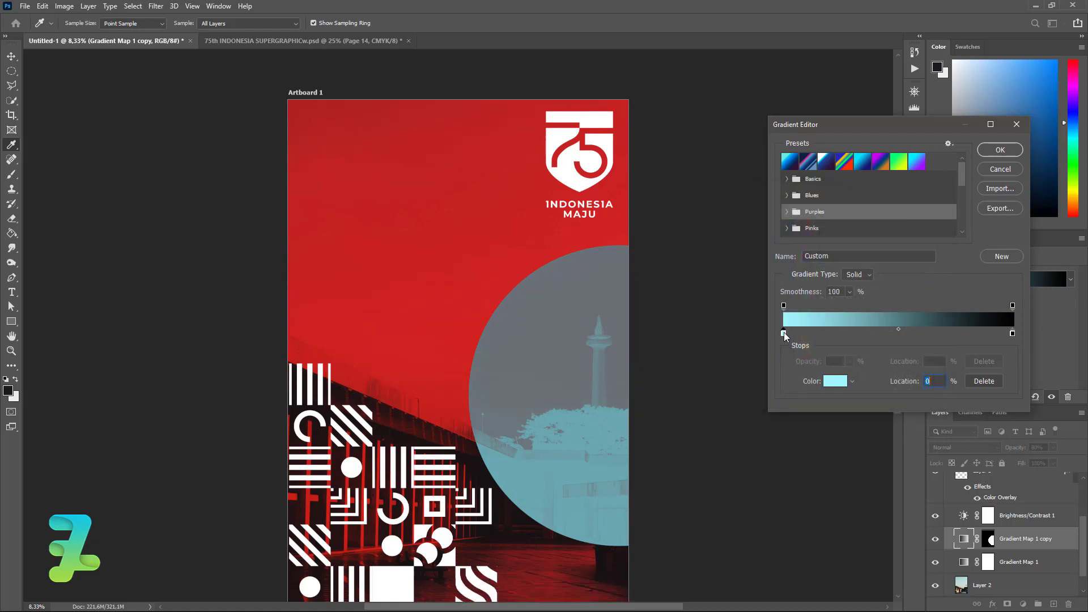
double_click(784, 333)
click(651, 217)
click(889, 216)
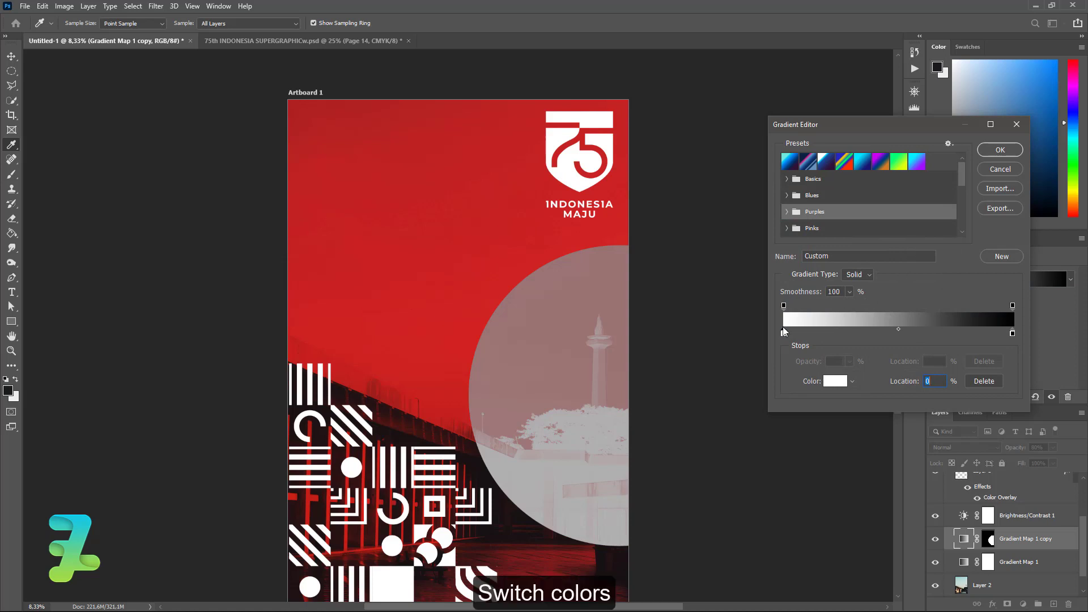
mouse_move(784, 334)
mouse_down()
mouse_move(1020, 342)
mouse_move(782, 331)
mouse_up()
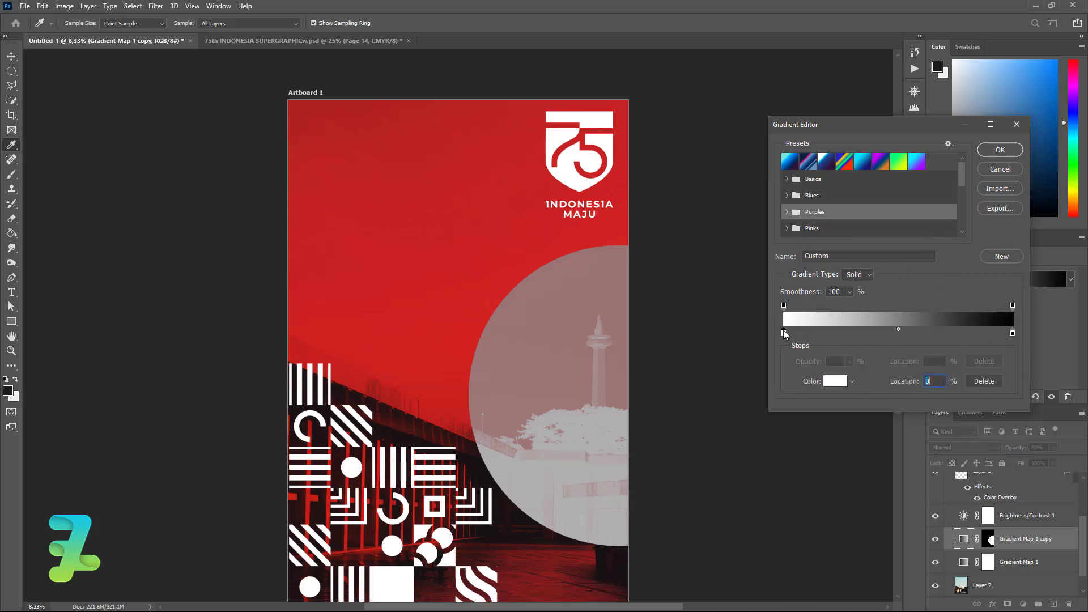
double_click(781, 331)
text(000000)
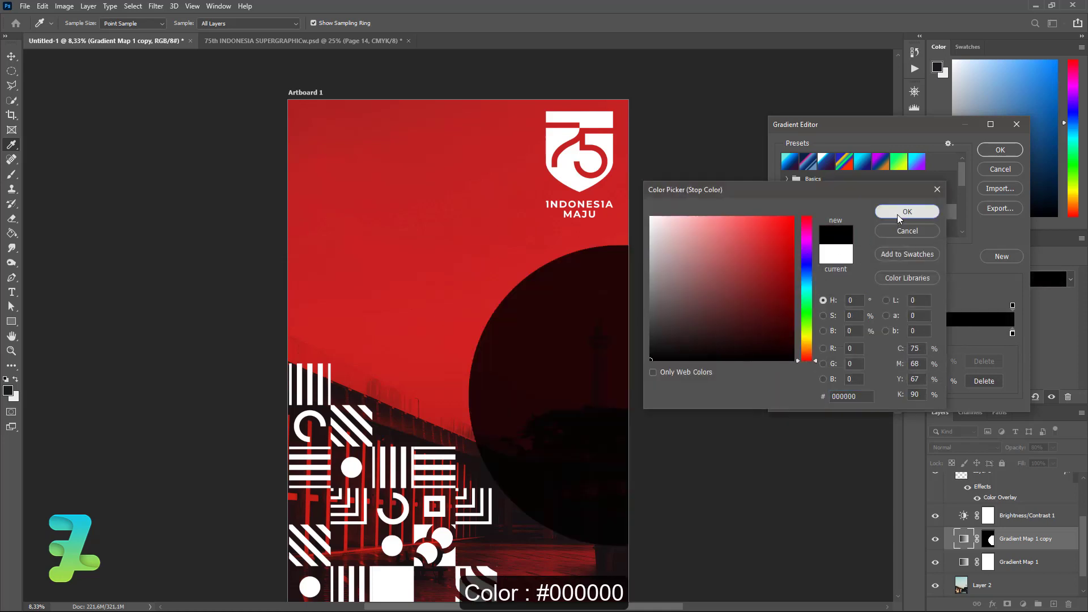
click(897, 214)
double_click(1013, 335)
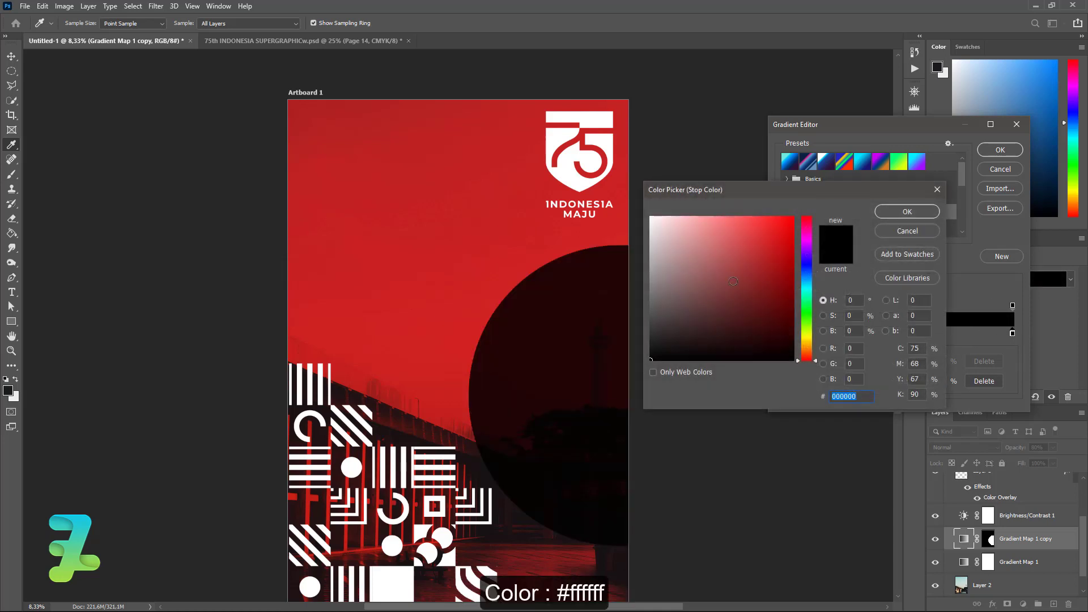
text(ffffff)
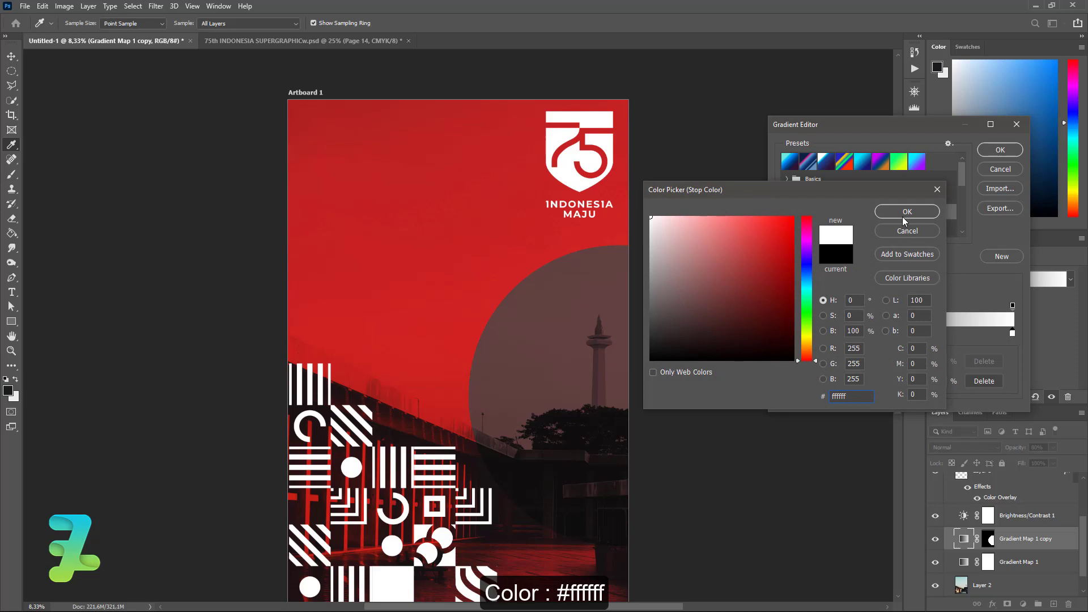
click(902, 213)
click(999, 150)
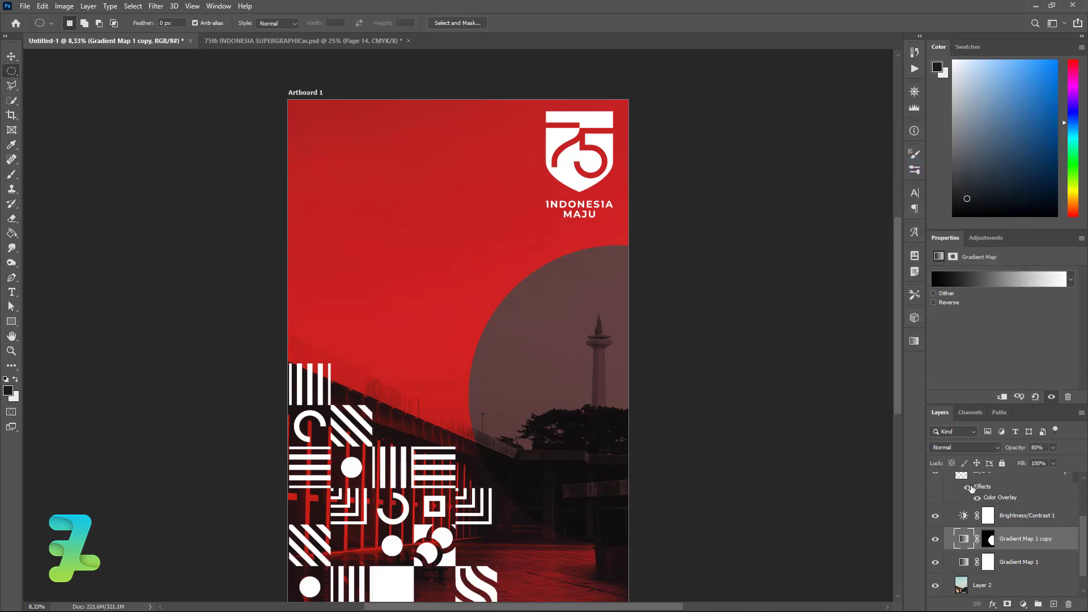
Enlarge the grey circle mask to about 130% and move it lower and right around the monument
click(988, 538)
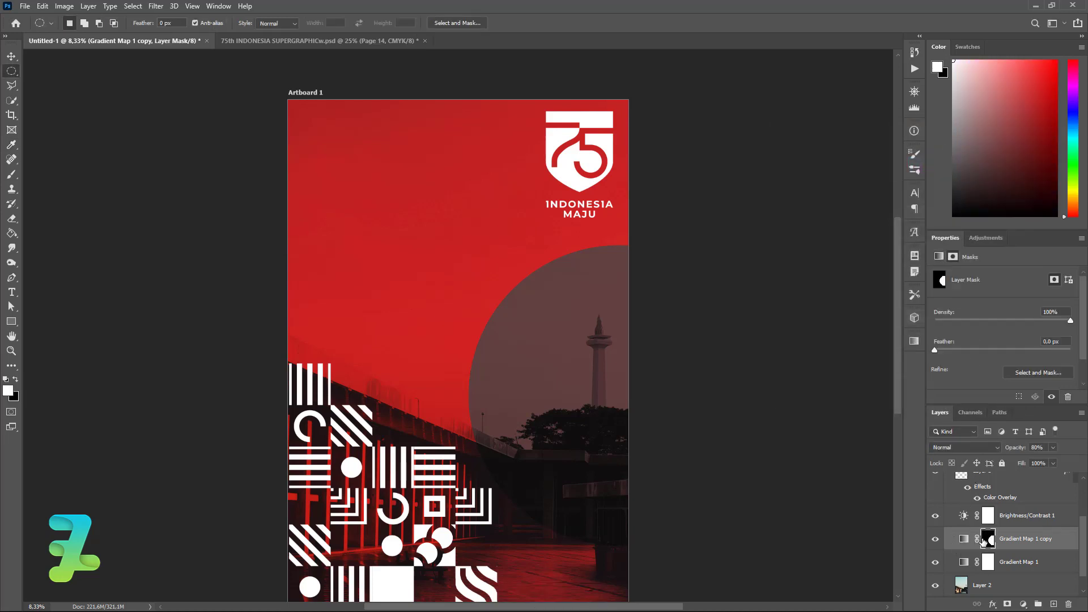
key(ctrl+t)
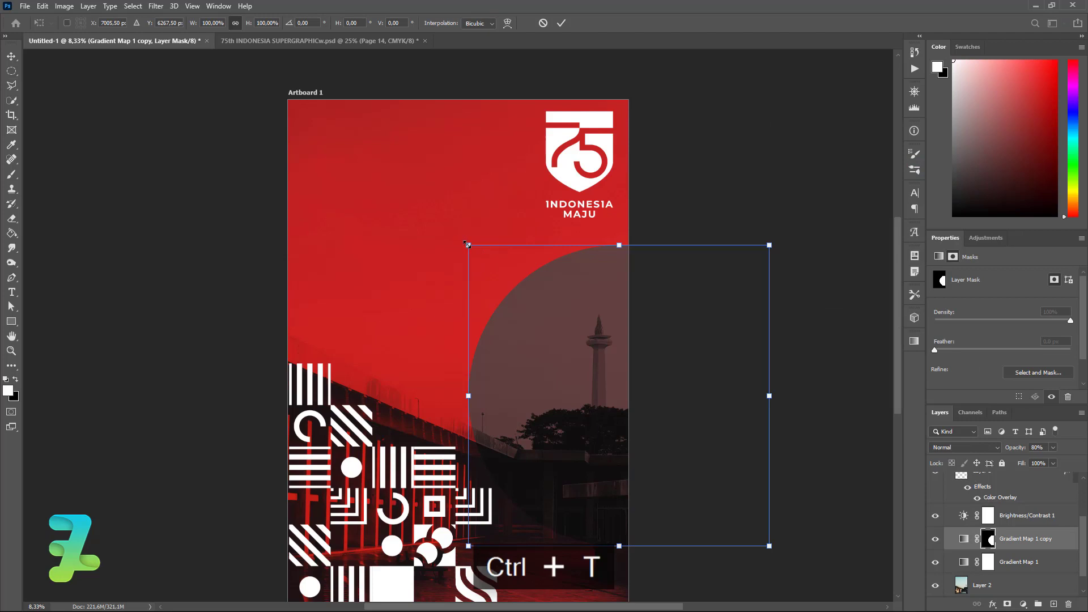
mouse_move(467, 244)
mouse_down()
mouse_move(318, 194)
mouse_move(295, 173)
mouse_up()
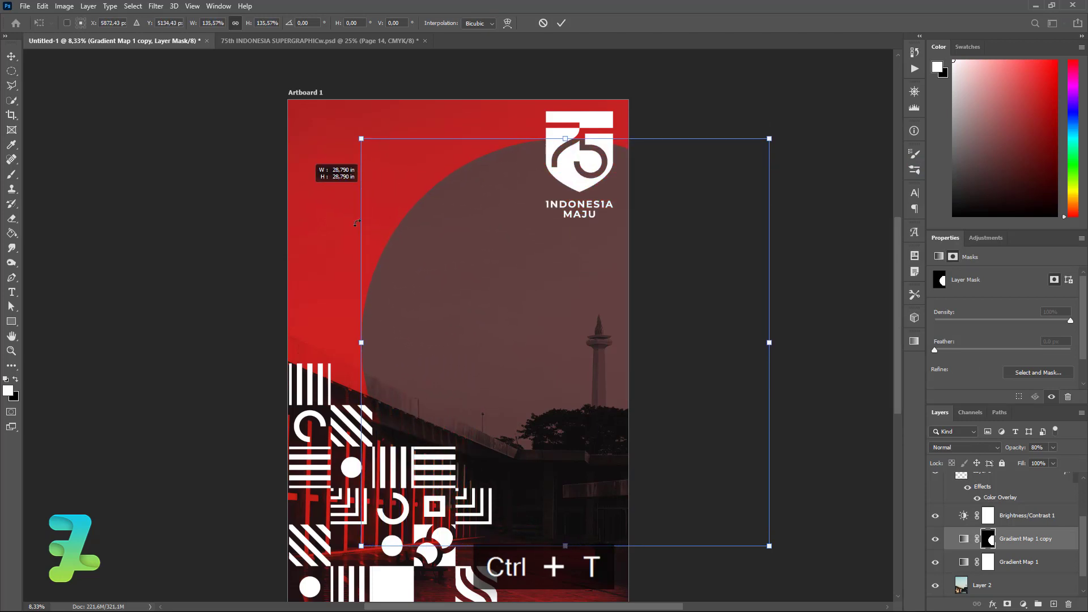
drag(579, 336, 617, 410)
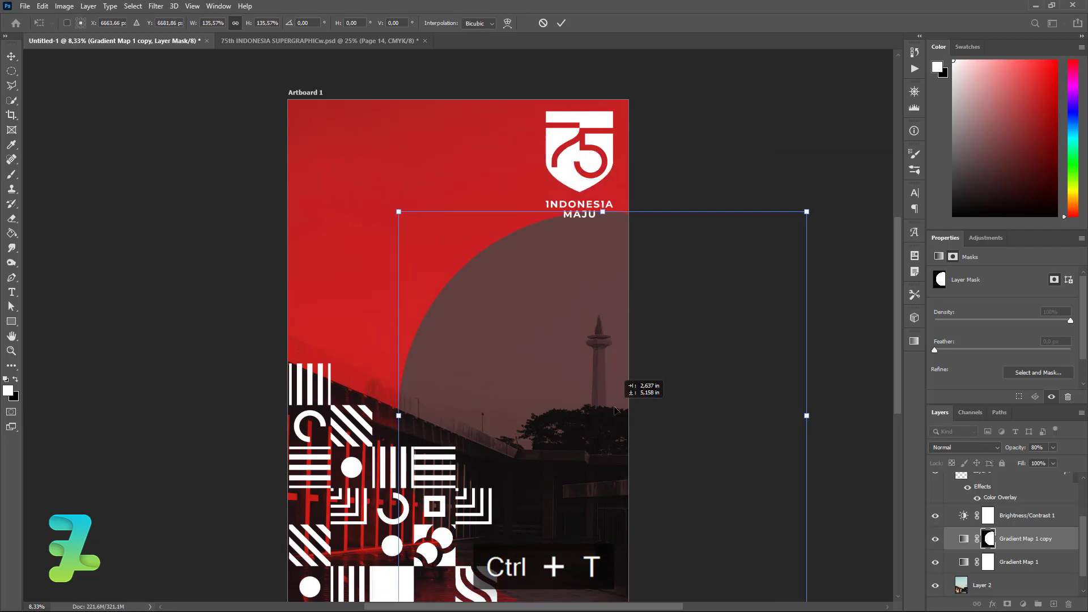
key(ctrl+minus)
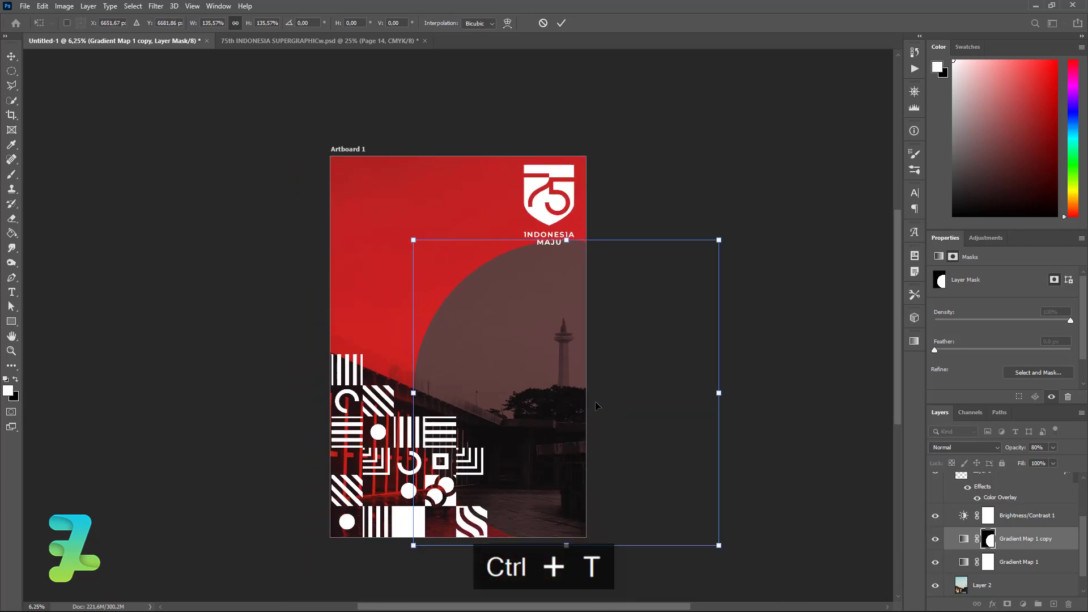
mouse_move(558, 397)
mouse_down()
mouse_move(560, 420)
mouse_move(578, 415)
mouse_up()
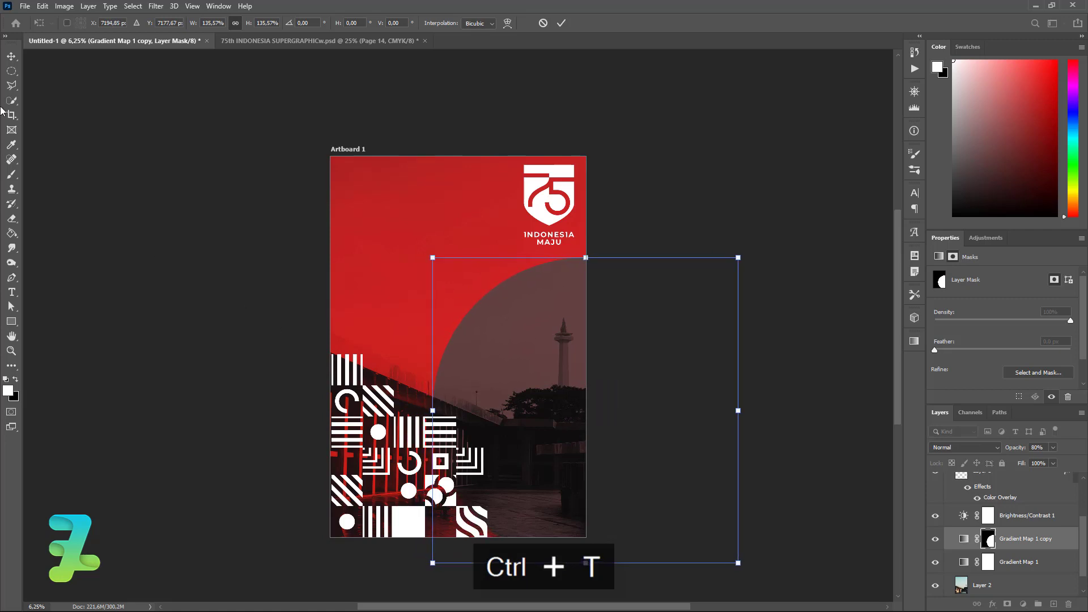
click(12, 57)
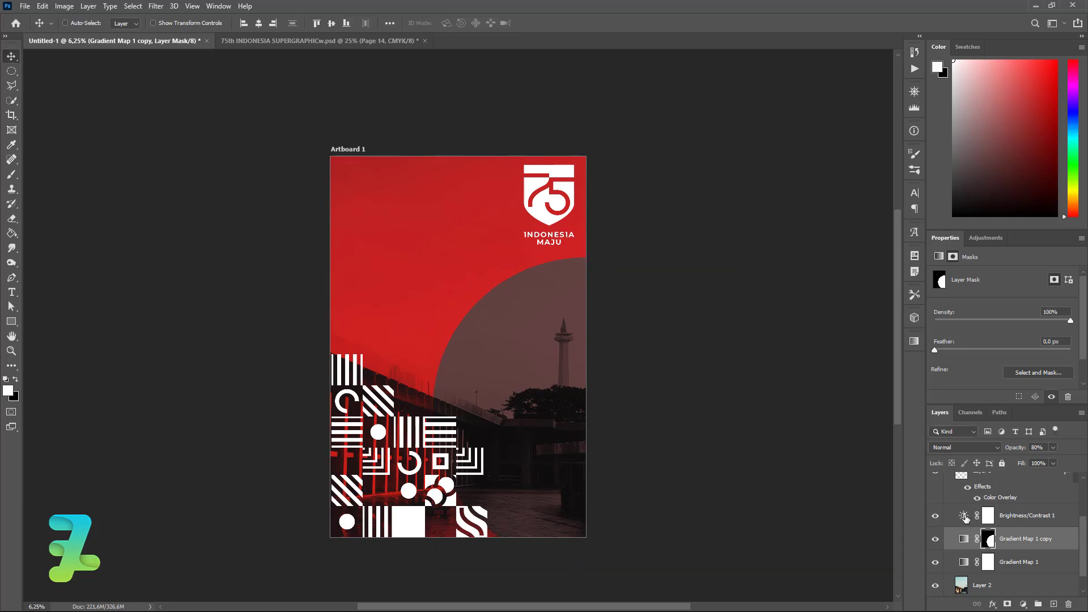
Duplicate the circle twice, shrink the new copy to about 24% in the upper left, then duplicate it
key(ctrl+j)
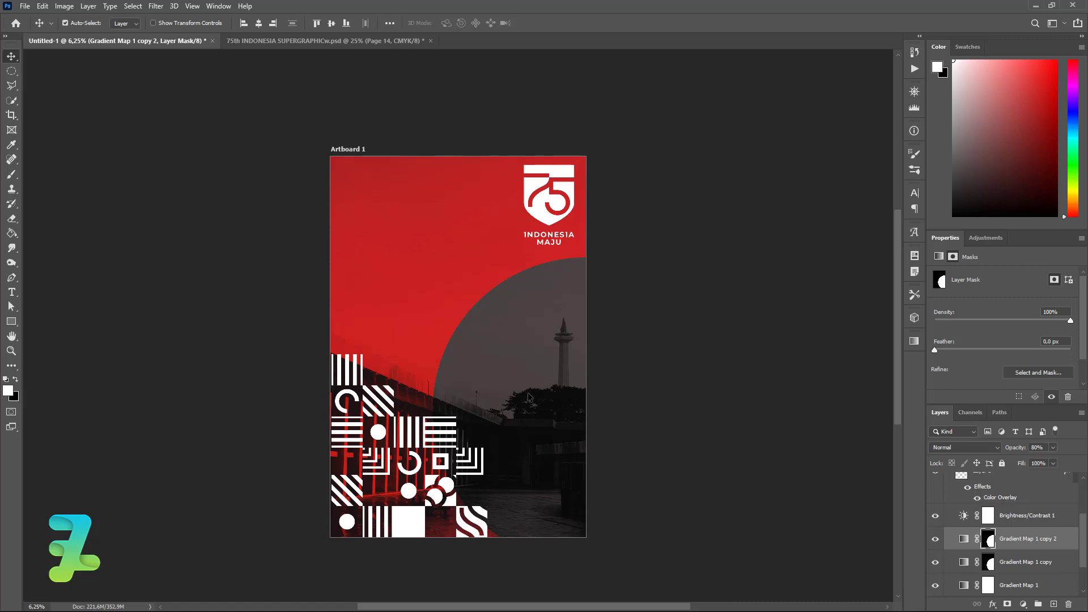
key(ctrl+j)
drag(528, 397, 409, 279)
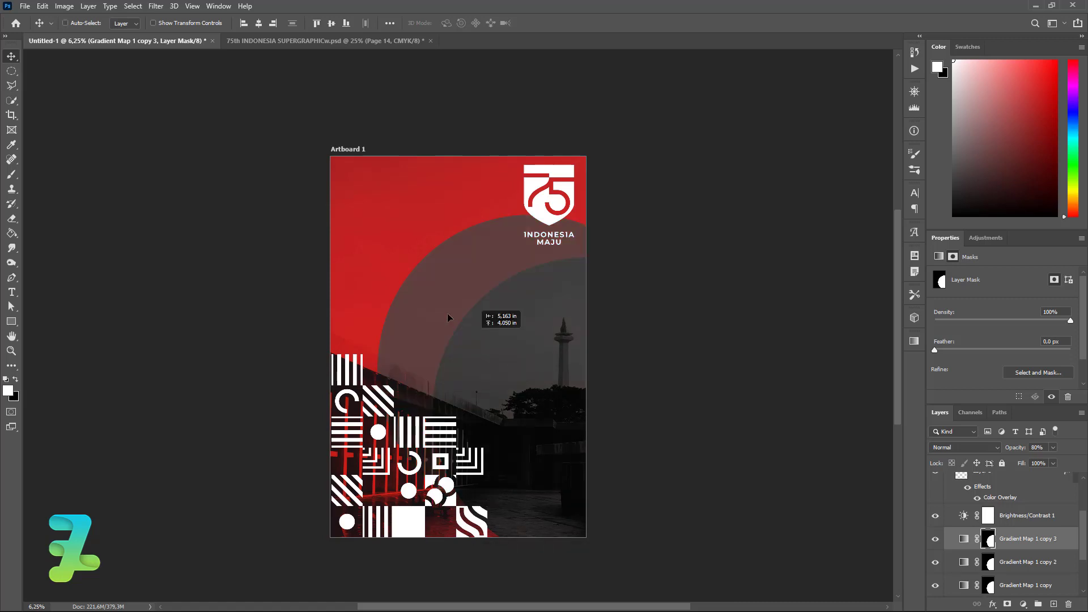
key(ctrl+t)
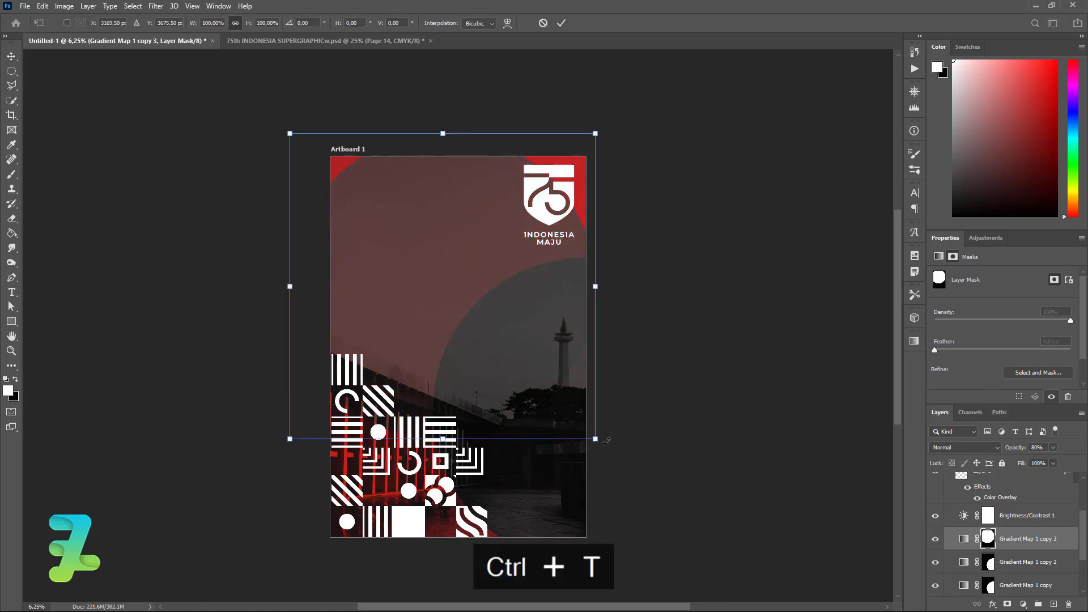
drag(595, 439, 497, 346)
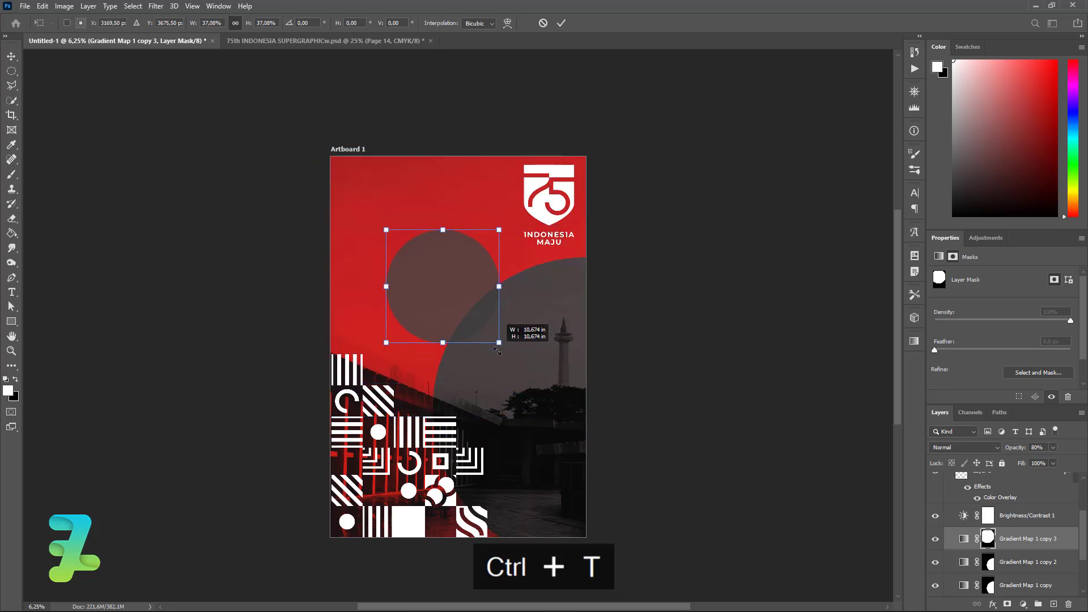
mouse_move(452, 290)
mouse_down()
mouse_move(394, 222)
mouse_move(416, 237)
mouse_up()
drag(459, 290, 436, 276)
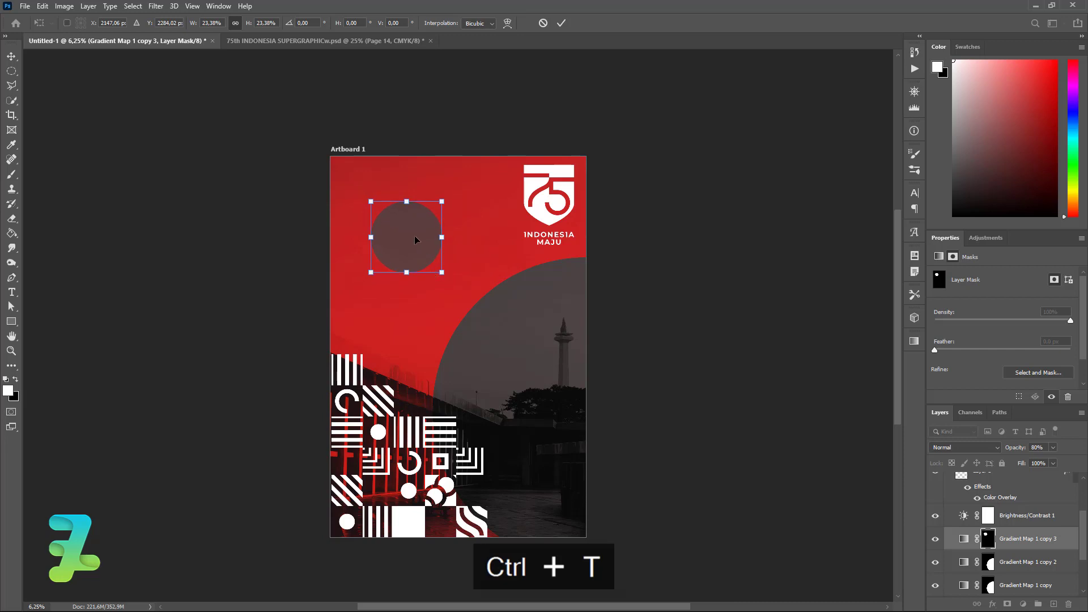
drag(414, 236, 393, 214)
drag(434, 262, 393, 230)
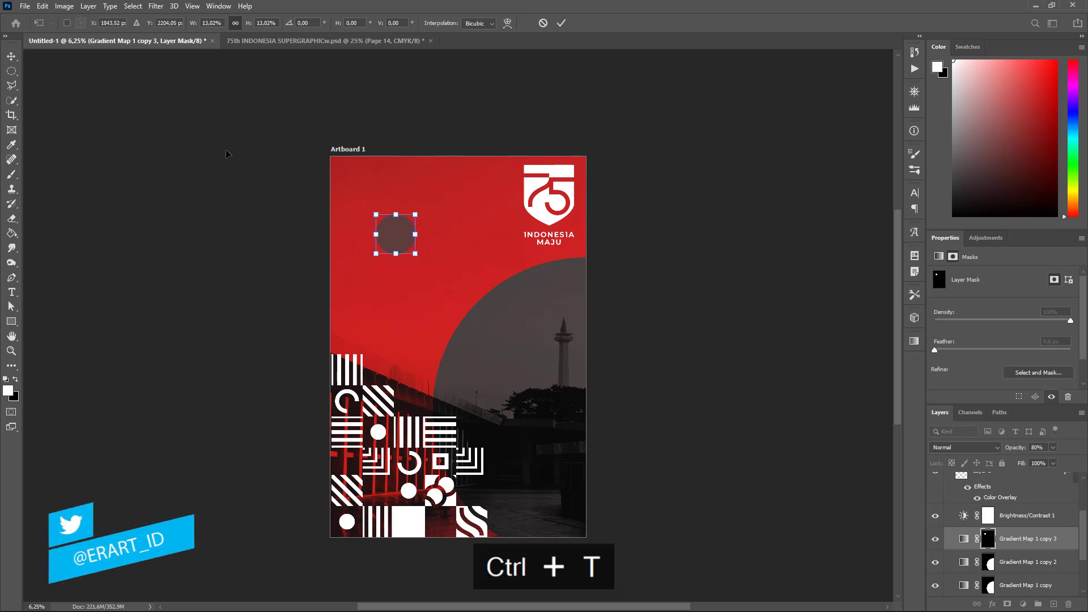
key(Return)
key(ctrl+j)
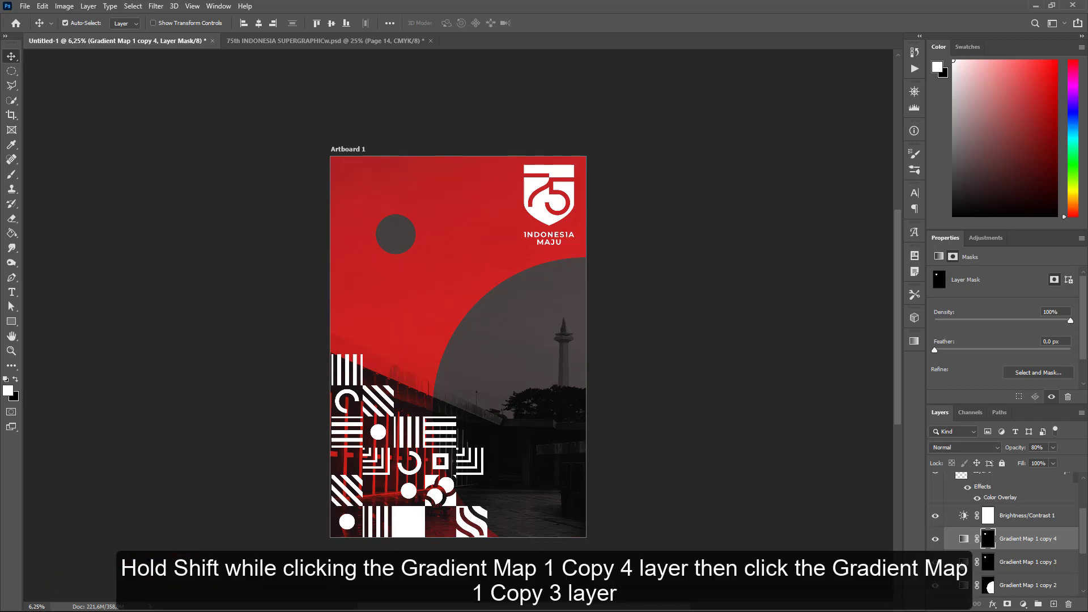
Move both small circle layers, copy 3 and copy 4, into the poster's top-left corner
shift+click(1021, 562)
drag(388, 234, 355, 188)
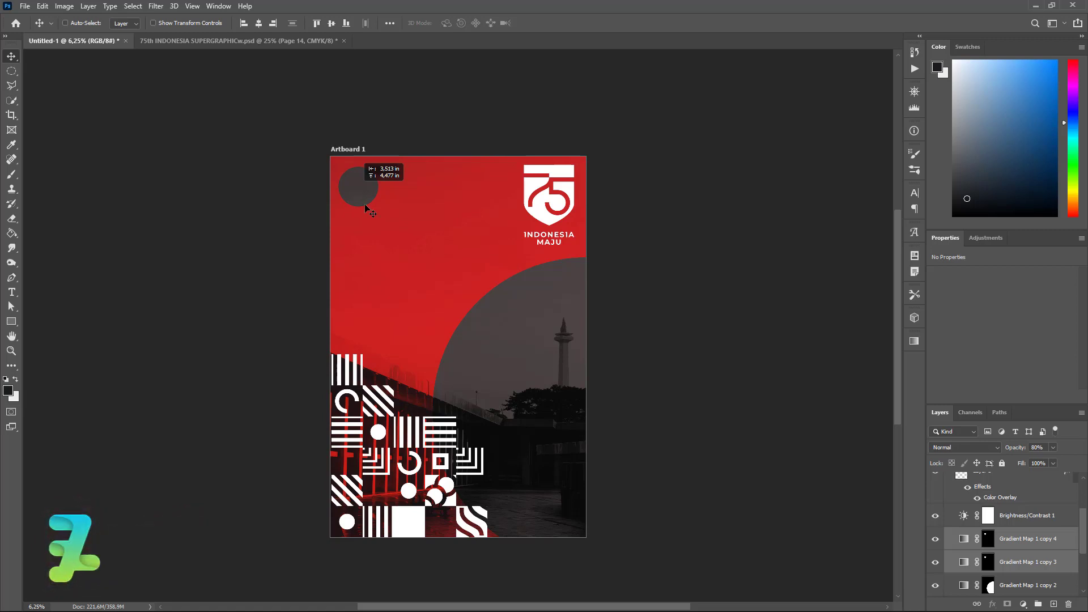
key(ctrl)
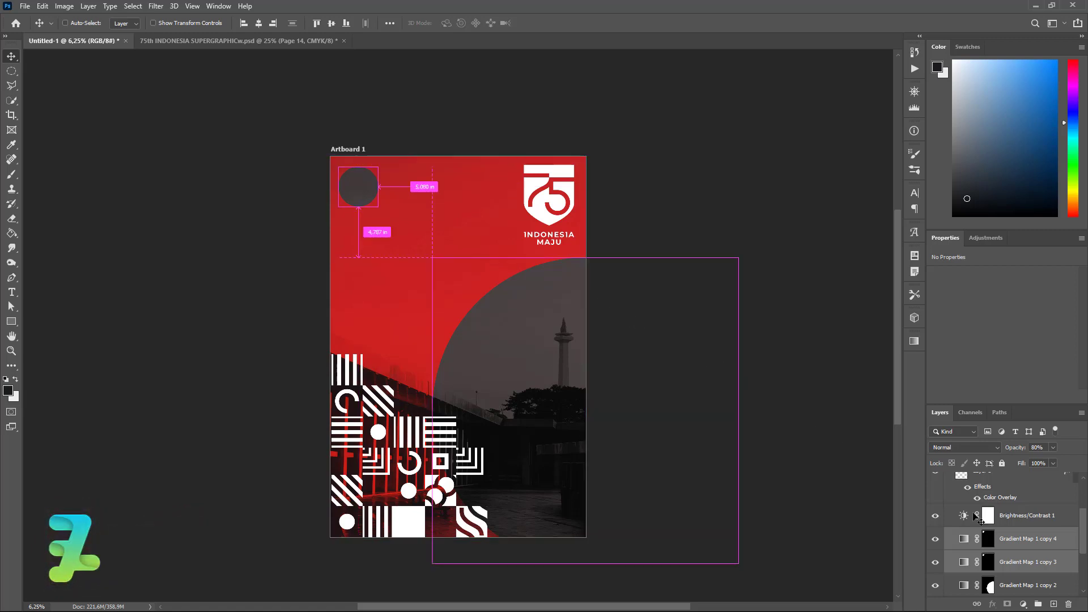
Duplicate the Gradient Map 1 copy 2 large circle and drag the copy up and left
click(989, 587)
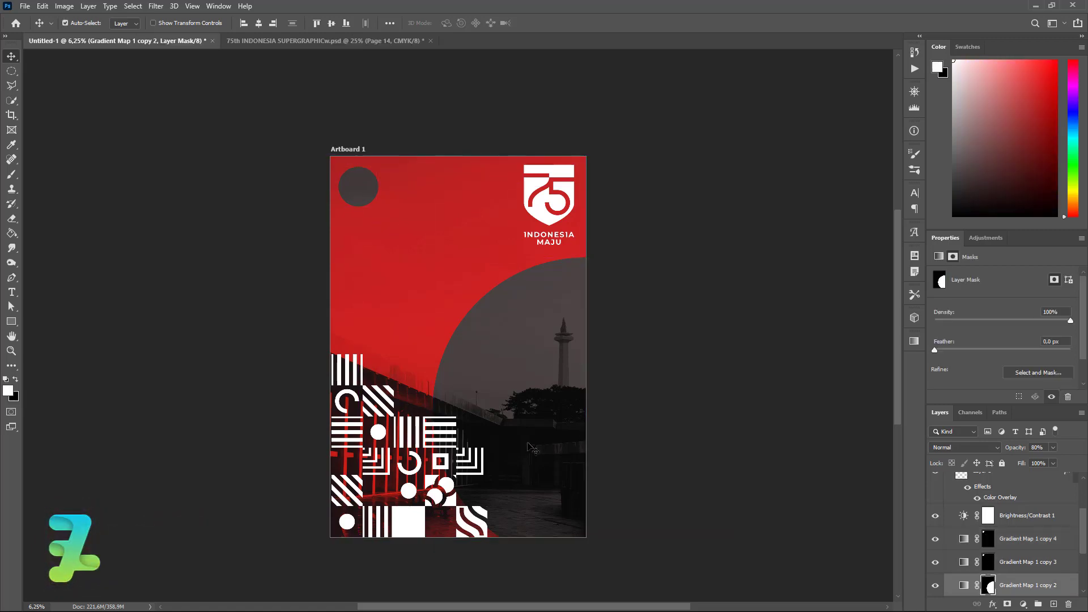
key(ctrl)
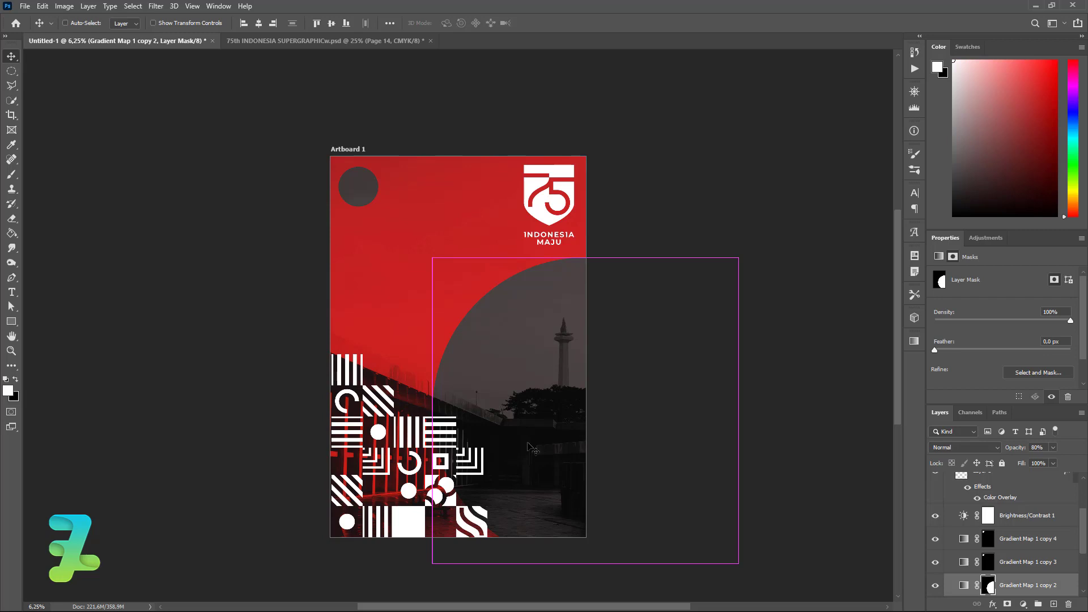
key(ctrl+j)
drag(521, 398, 427, 323)
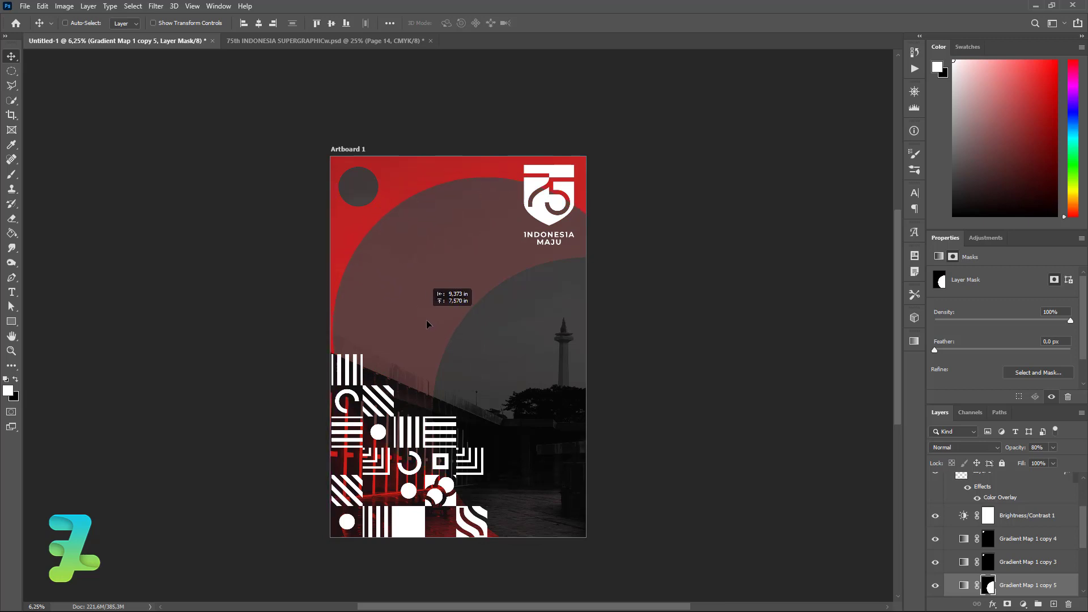
Shrink the copy 5 circle to about 65% and place it mostly off the poster's left edge
mouse_move(427, 323)
mouse_down()
mouse_move(450, 331)
mouse_move(443, 224)
mouse_move(471, 139)
mouse_move(362, 139)
mouse_move(355, 150)
mouse_move(389, 164)
mouse_move(504, 165)
mouse_move(481, 162)
mouse_move(478, 178)
mouse_up()
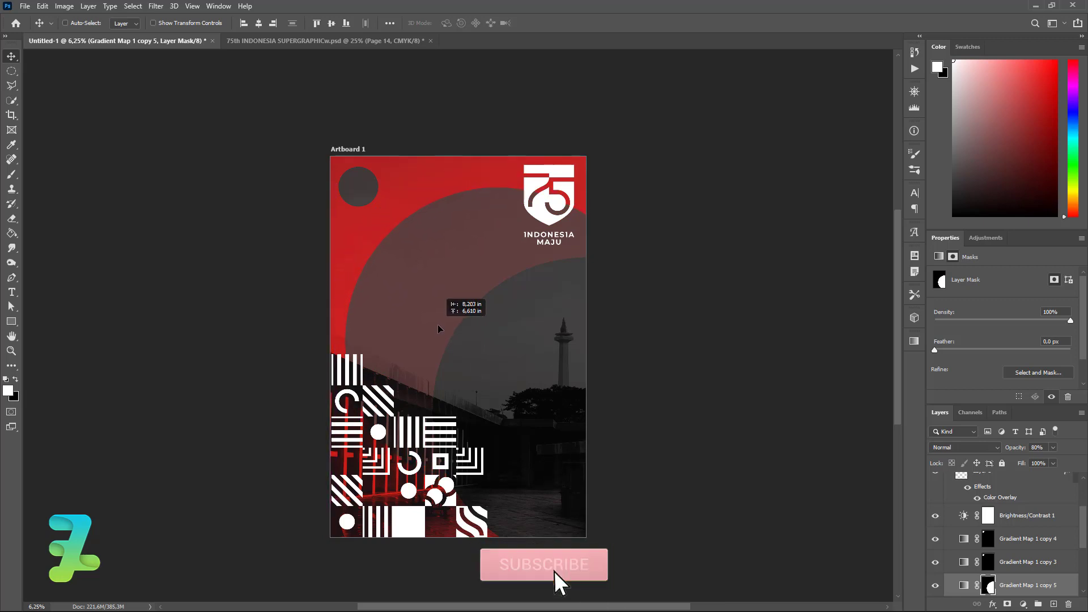
key(ctrl+t)
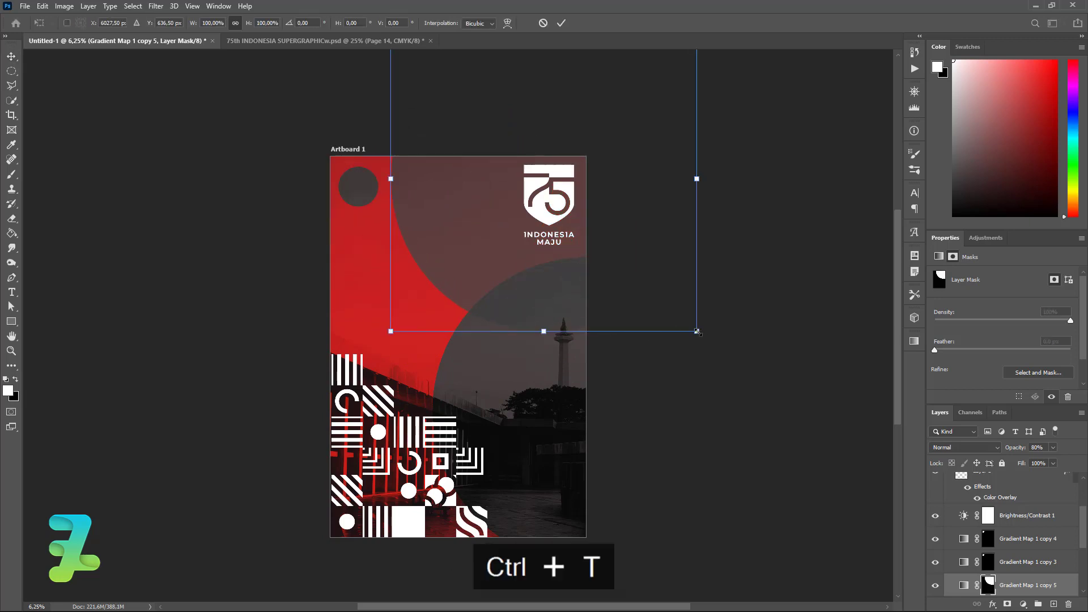
drag(697, 332, 588, 219)
mouse_move(486, 174)
mouse_down()
mouse_move(482, 229)
mouse_move(505, 244)
mouse_move(348, 241)
mouse_move(235, 309)
mouse_move(246, 393)
mouse_move(266, 387)
mouse_up()
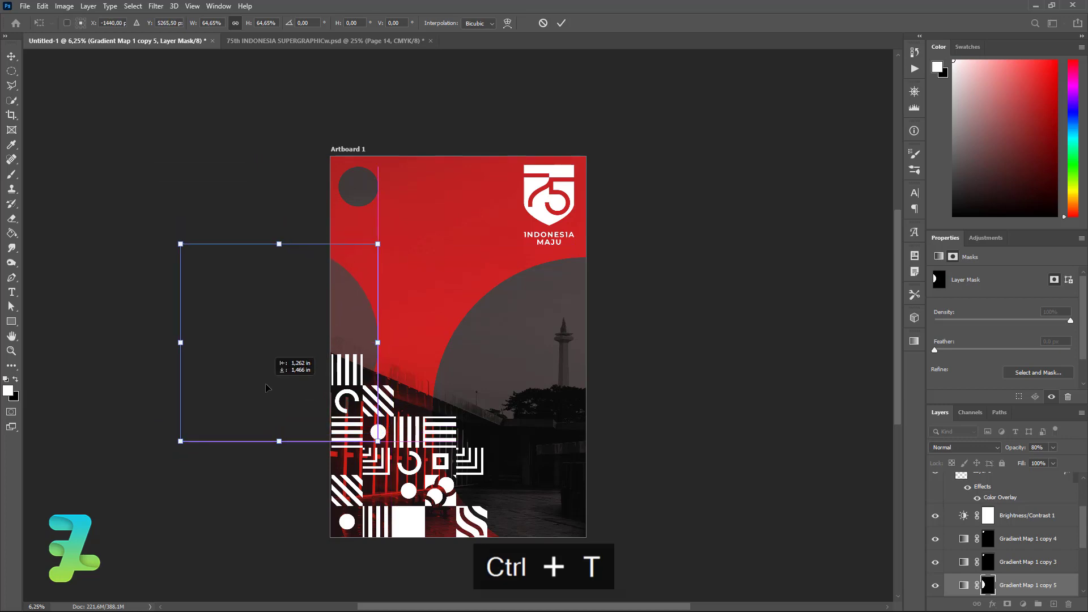
drag(267, 387, 260, 429)
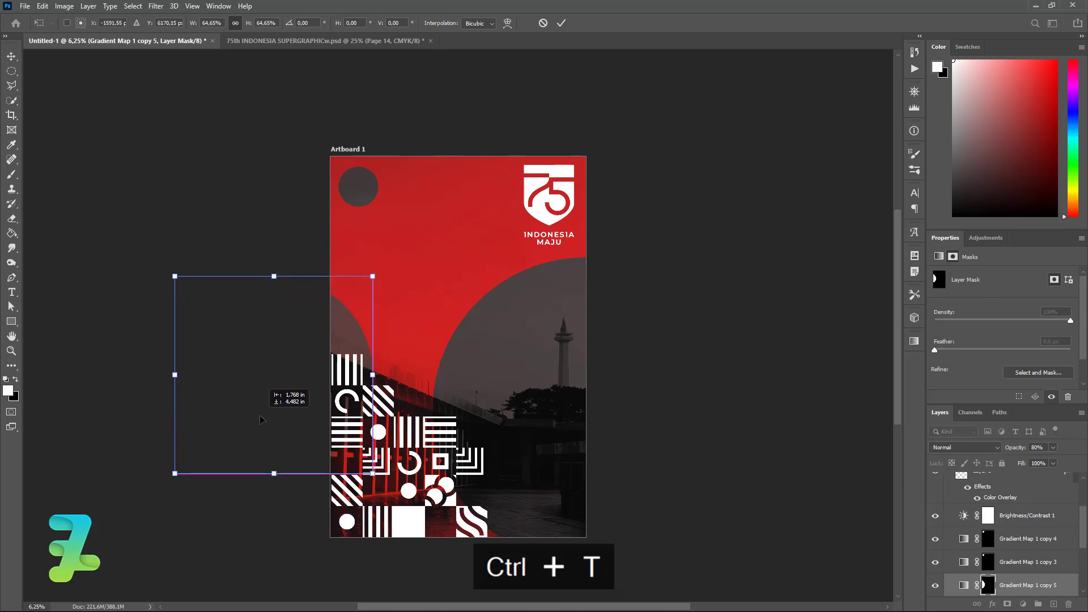
drag(261, 429, 259, 410)
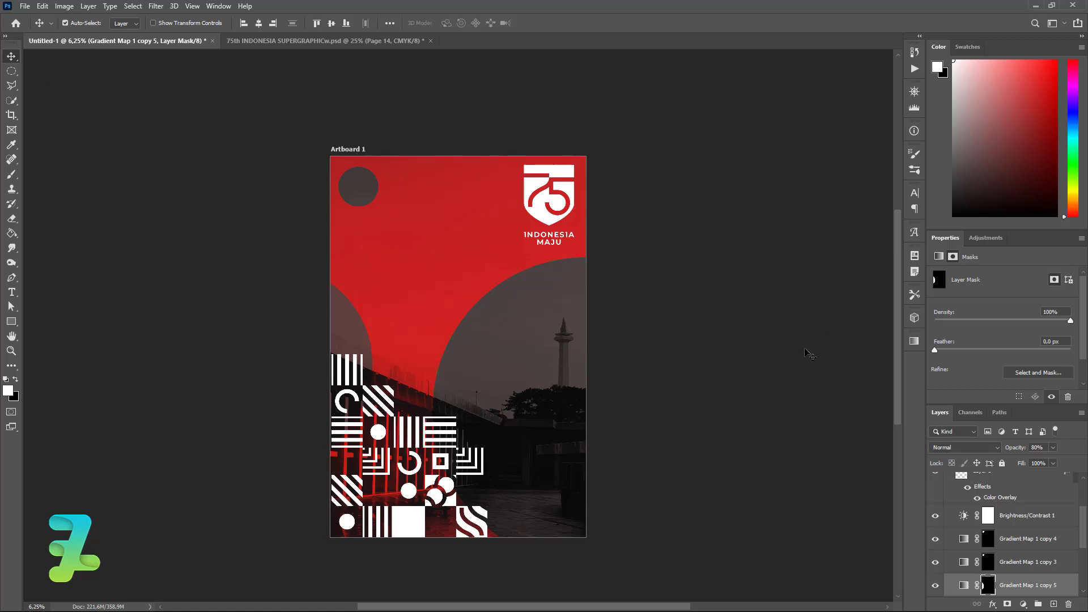
click(756, 379)
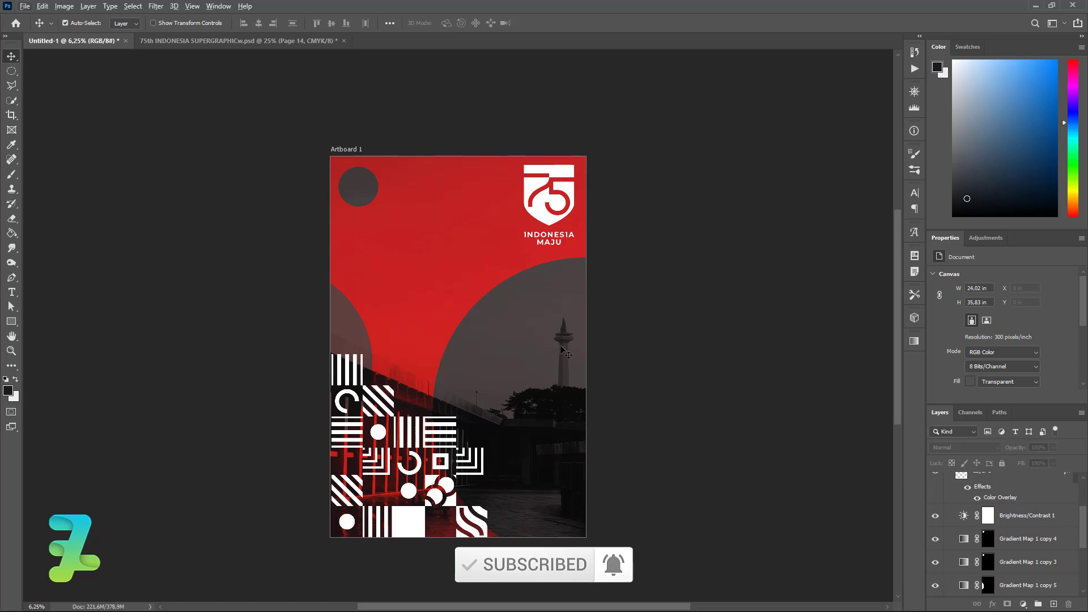
key(ctrl+z)
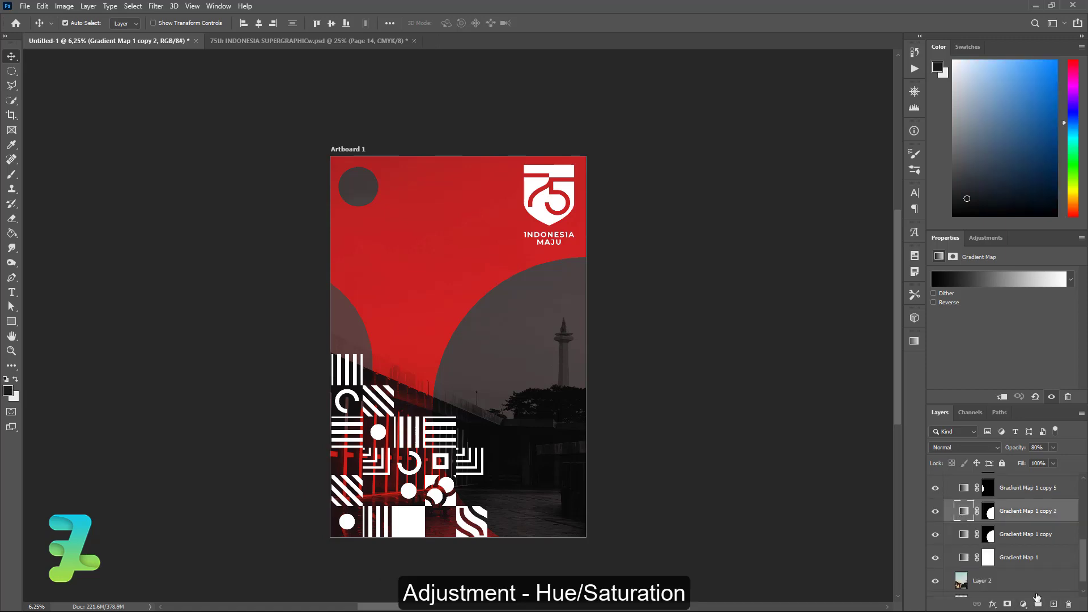
Add a Hue/Saturation layer clipped to Gradient Map 1 copy 2 with Lightness at +12
click(1026, 604)
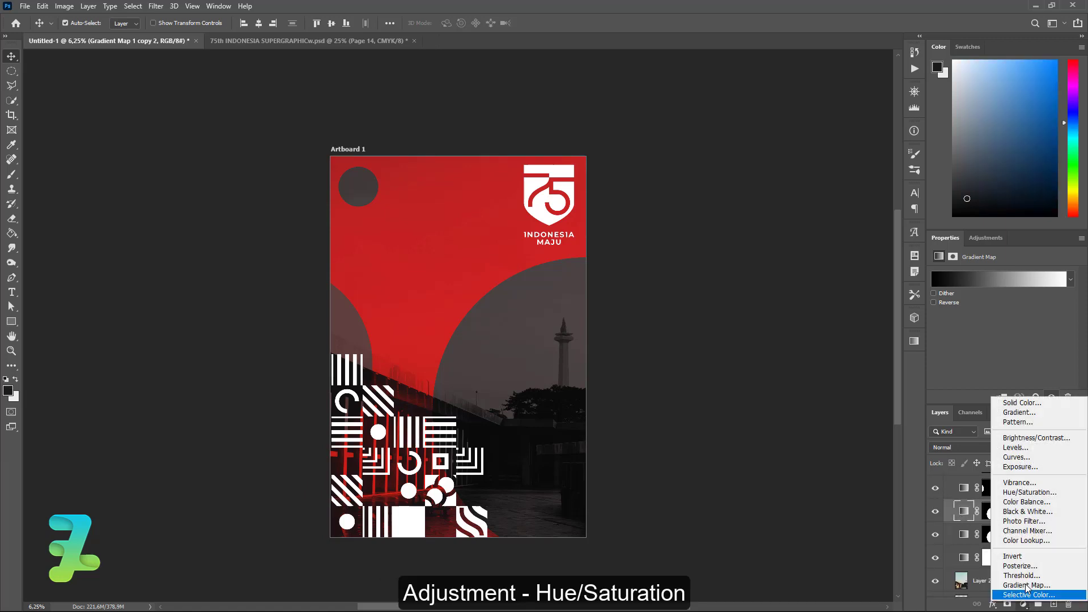
click(1019, 494)
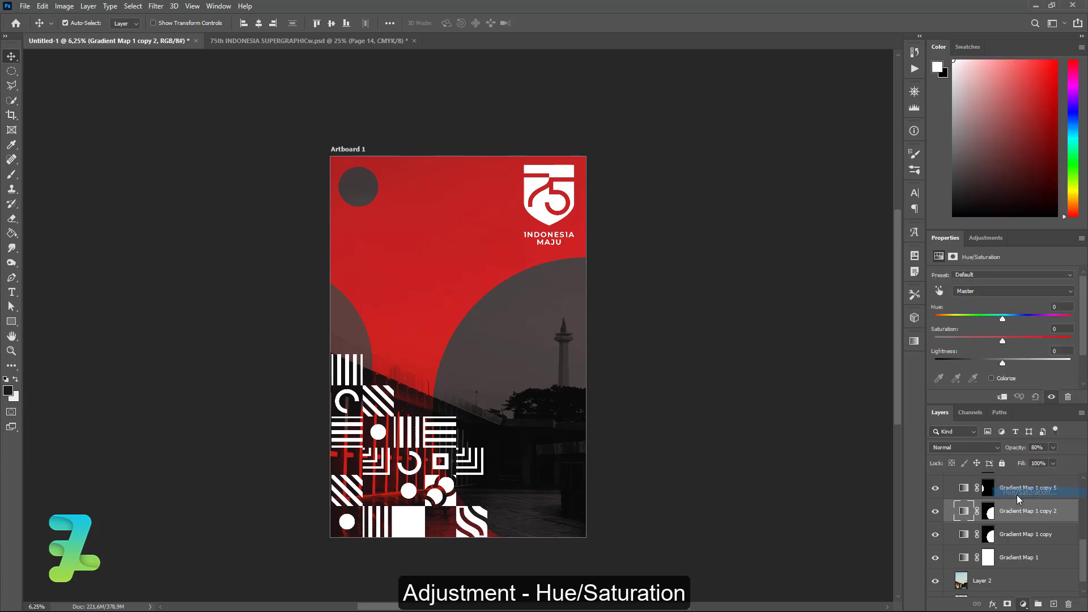
click(1003, 397)
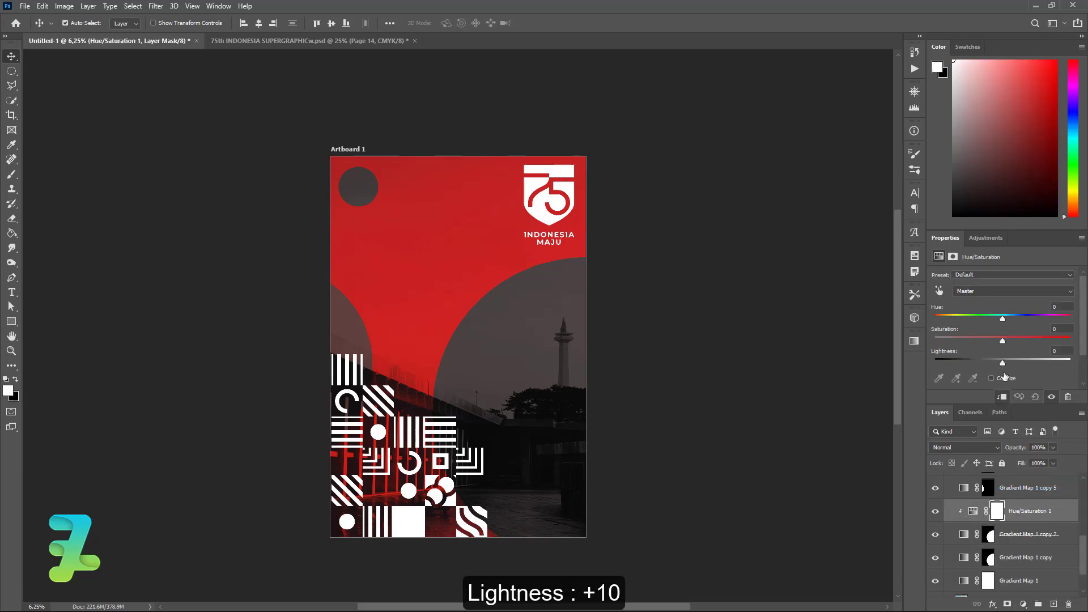
mouse_move(1003, 363)
mouse_down()
mouse_move(1025, 364)
mouse_move(1010, 368)
mouse_up()
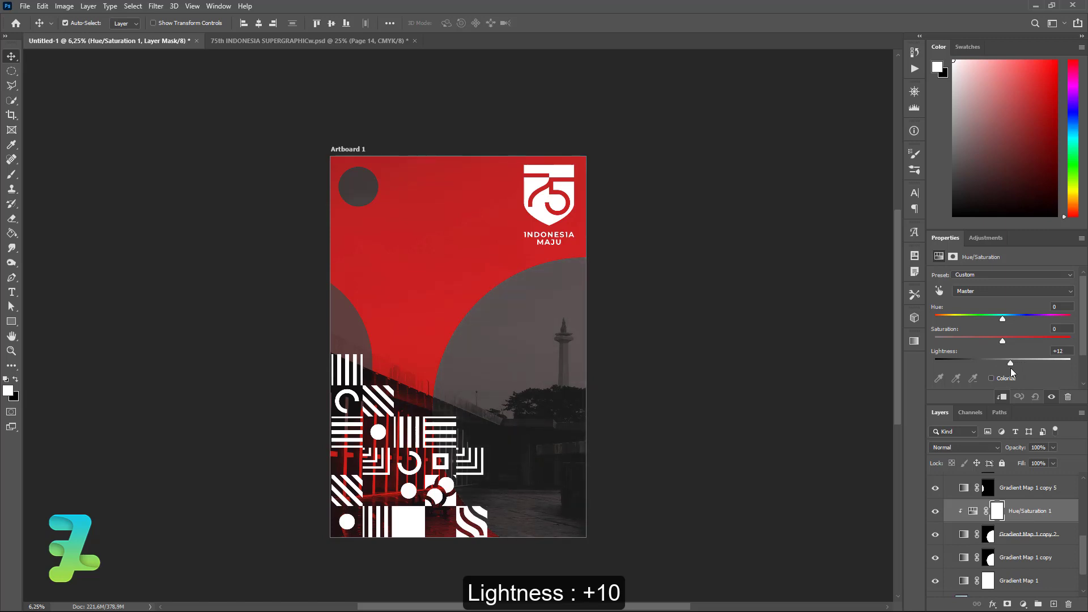